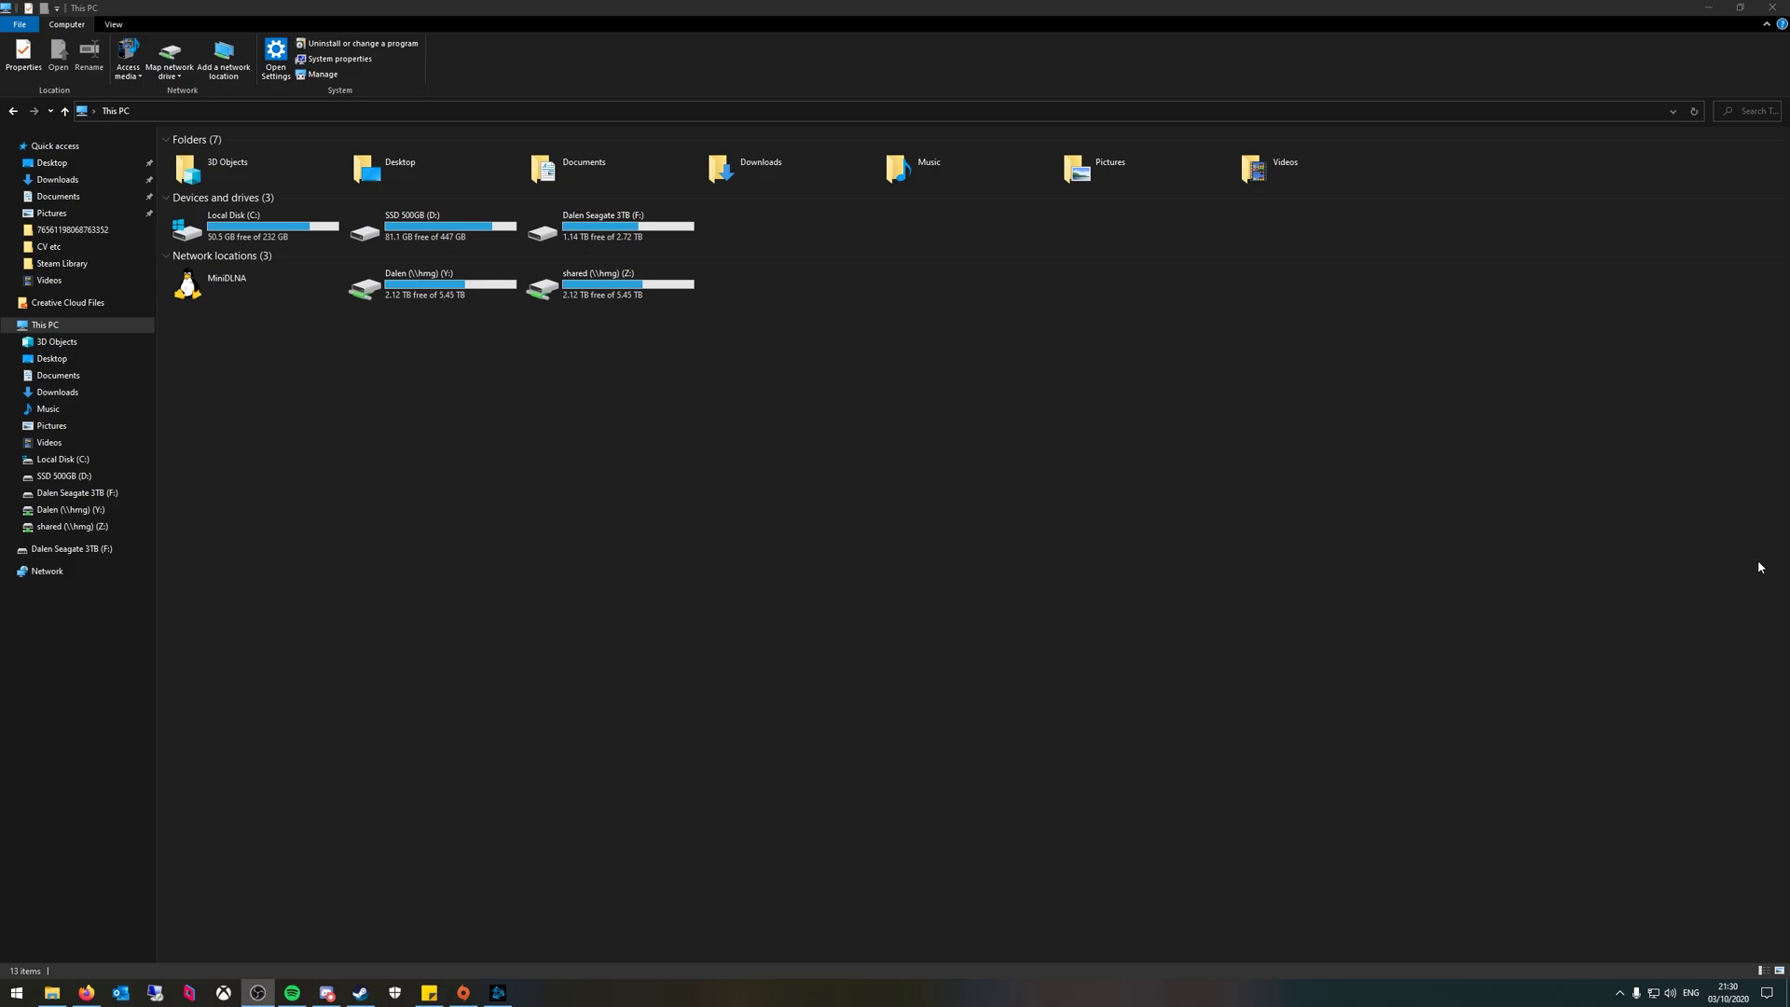
- Select the Local Disk (C:) and SSD 500GB (D:) drives, then clear the selection
{"action": "left_click", "coordinate": [220, 239]}
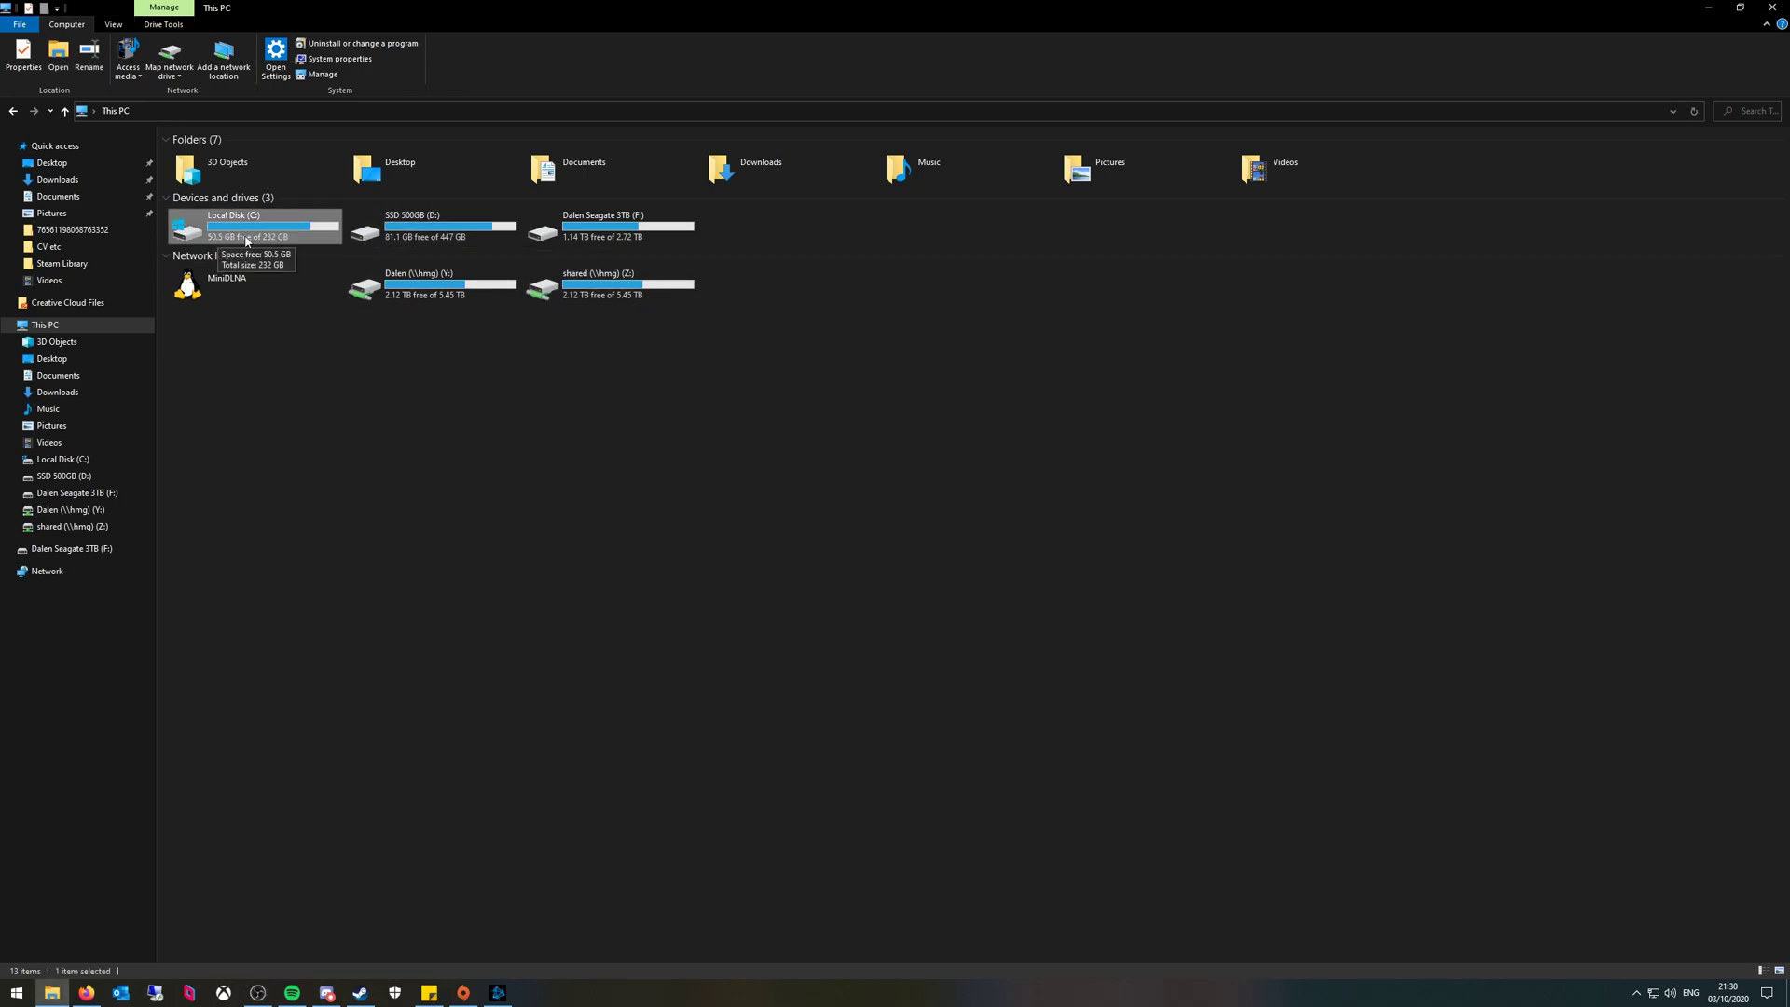
{"action": "left_click", "coordinate": [401, 231]}
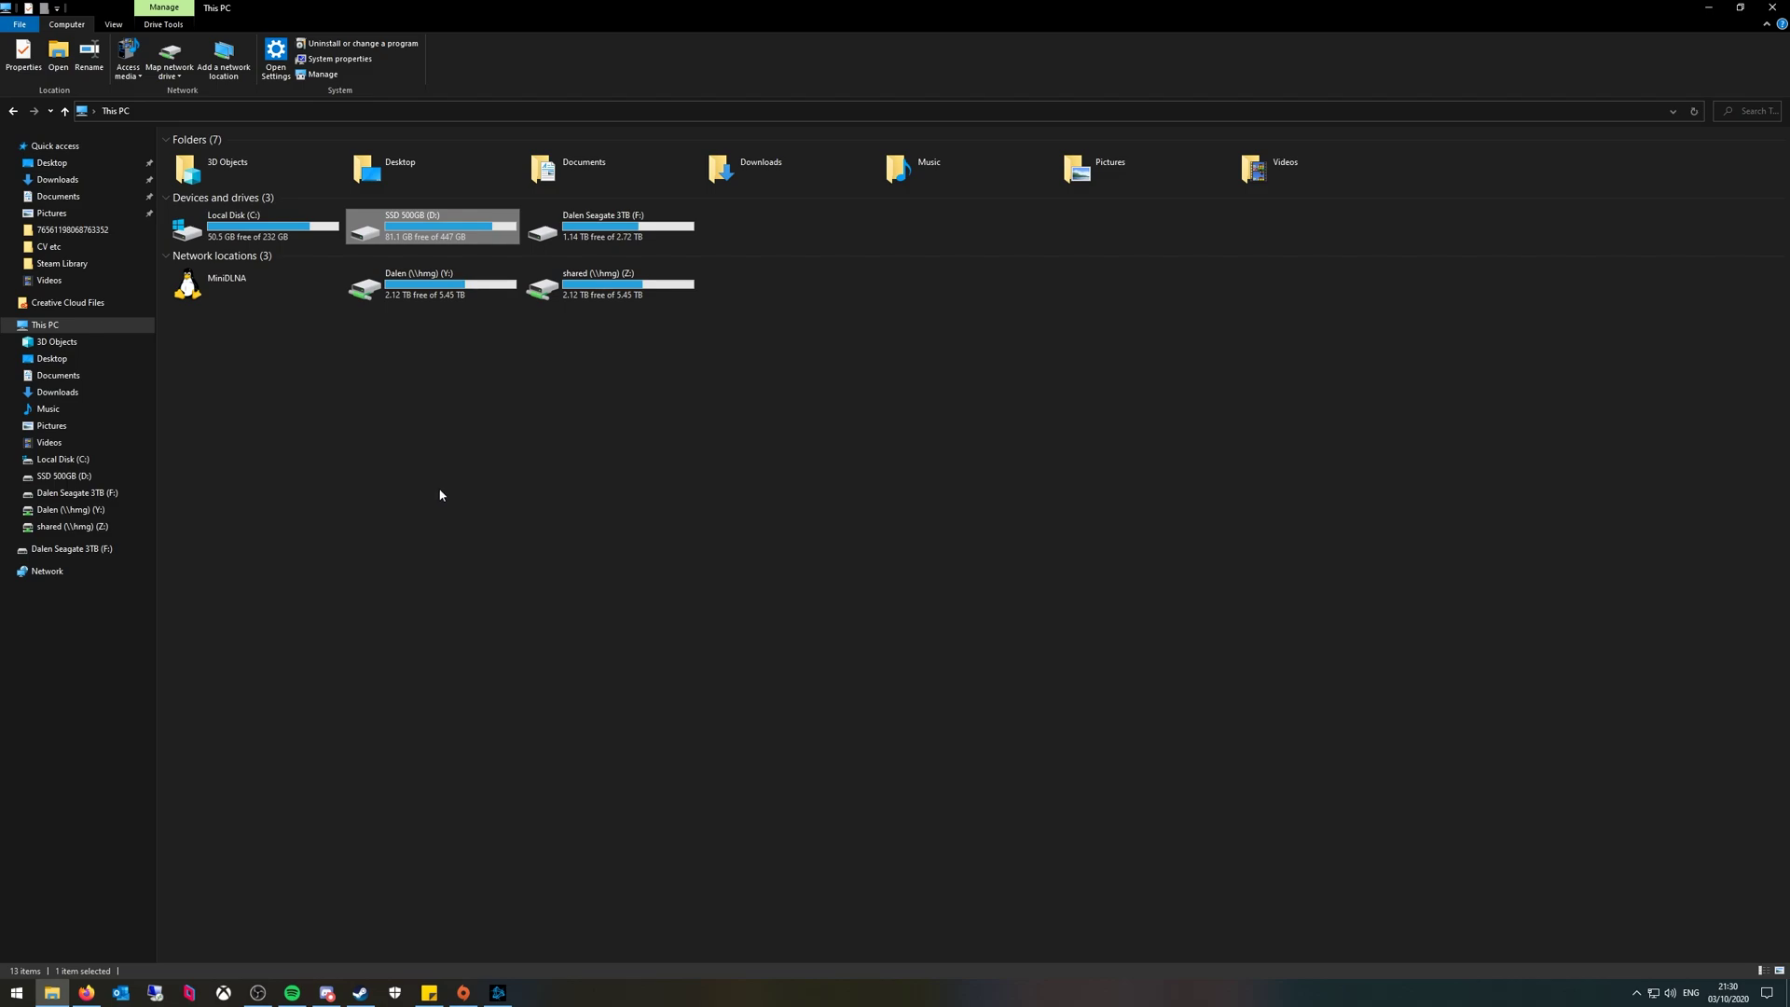
{"action": "left_click", "coordinate": [457, 502]}
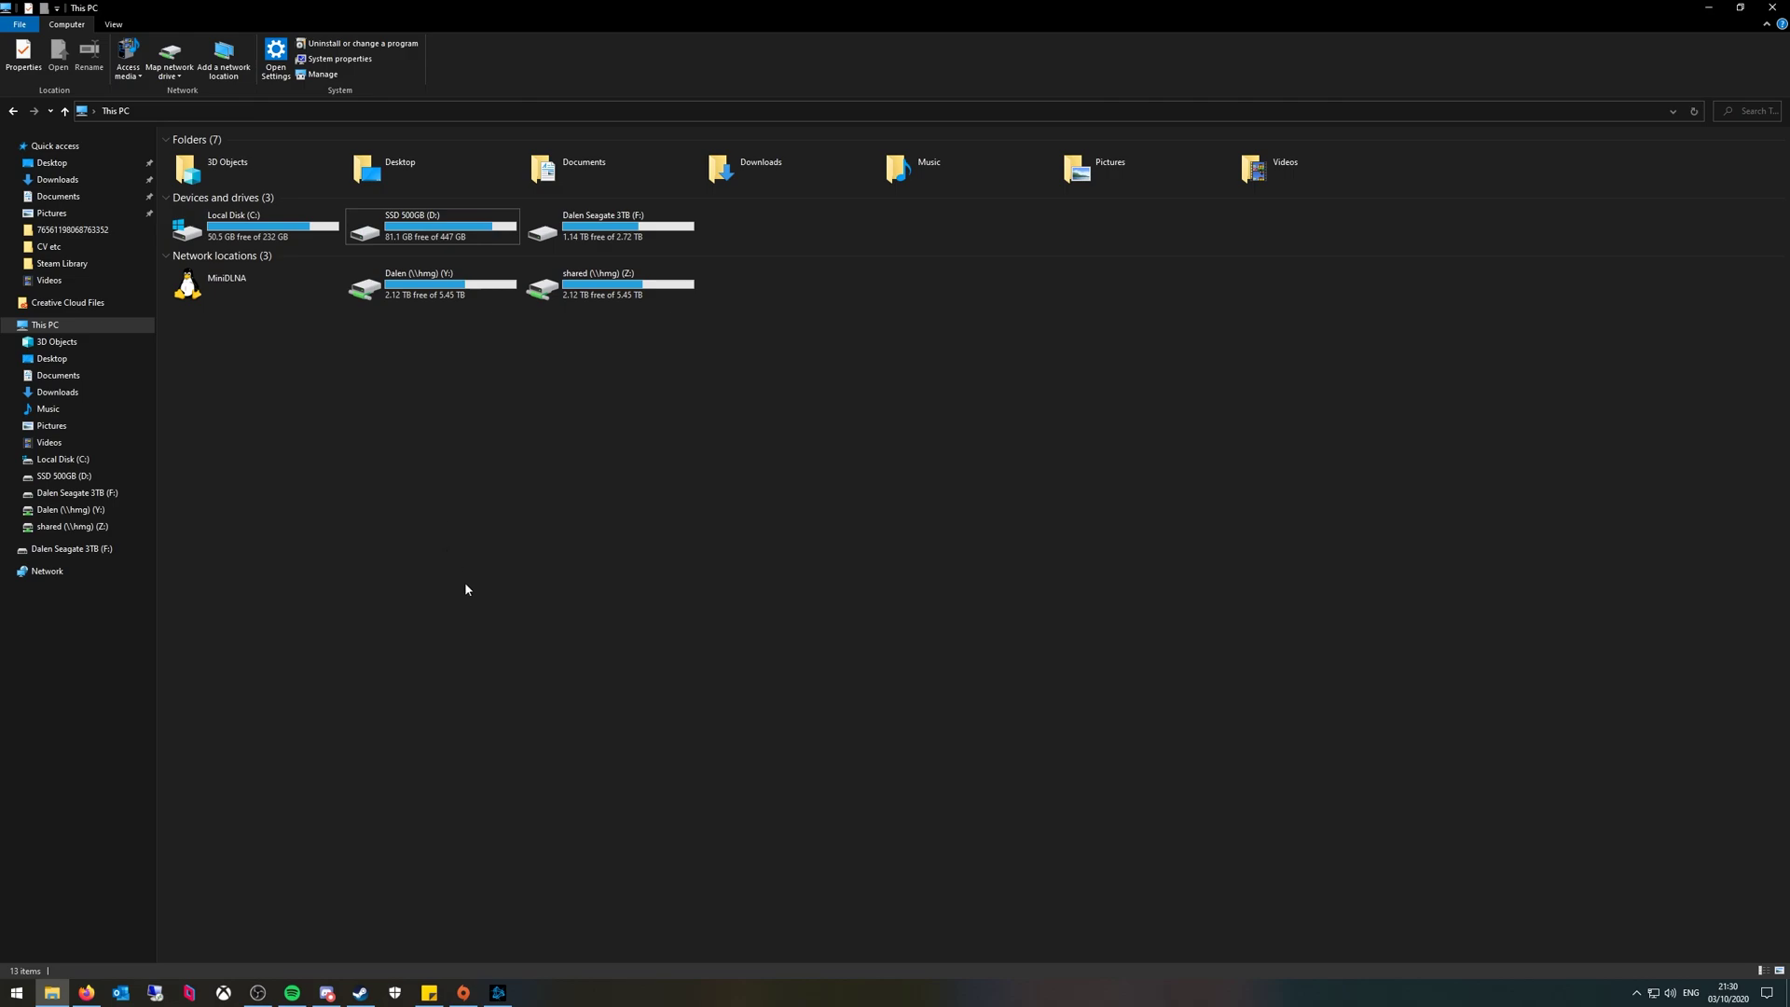
- Launch Disk Management by searching 'dsk' from the Start menu
{"action": "left_click", "coordinate": [15, 992]}
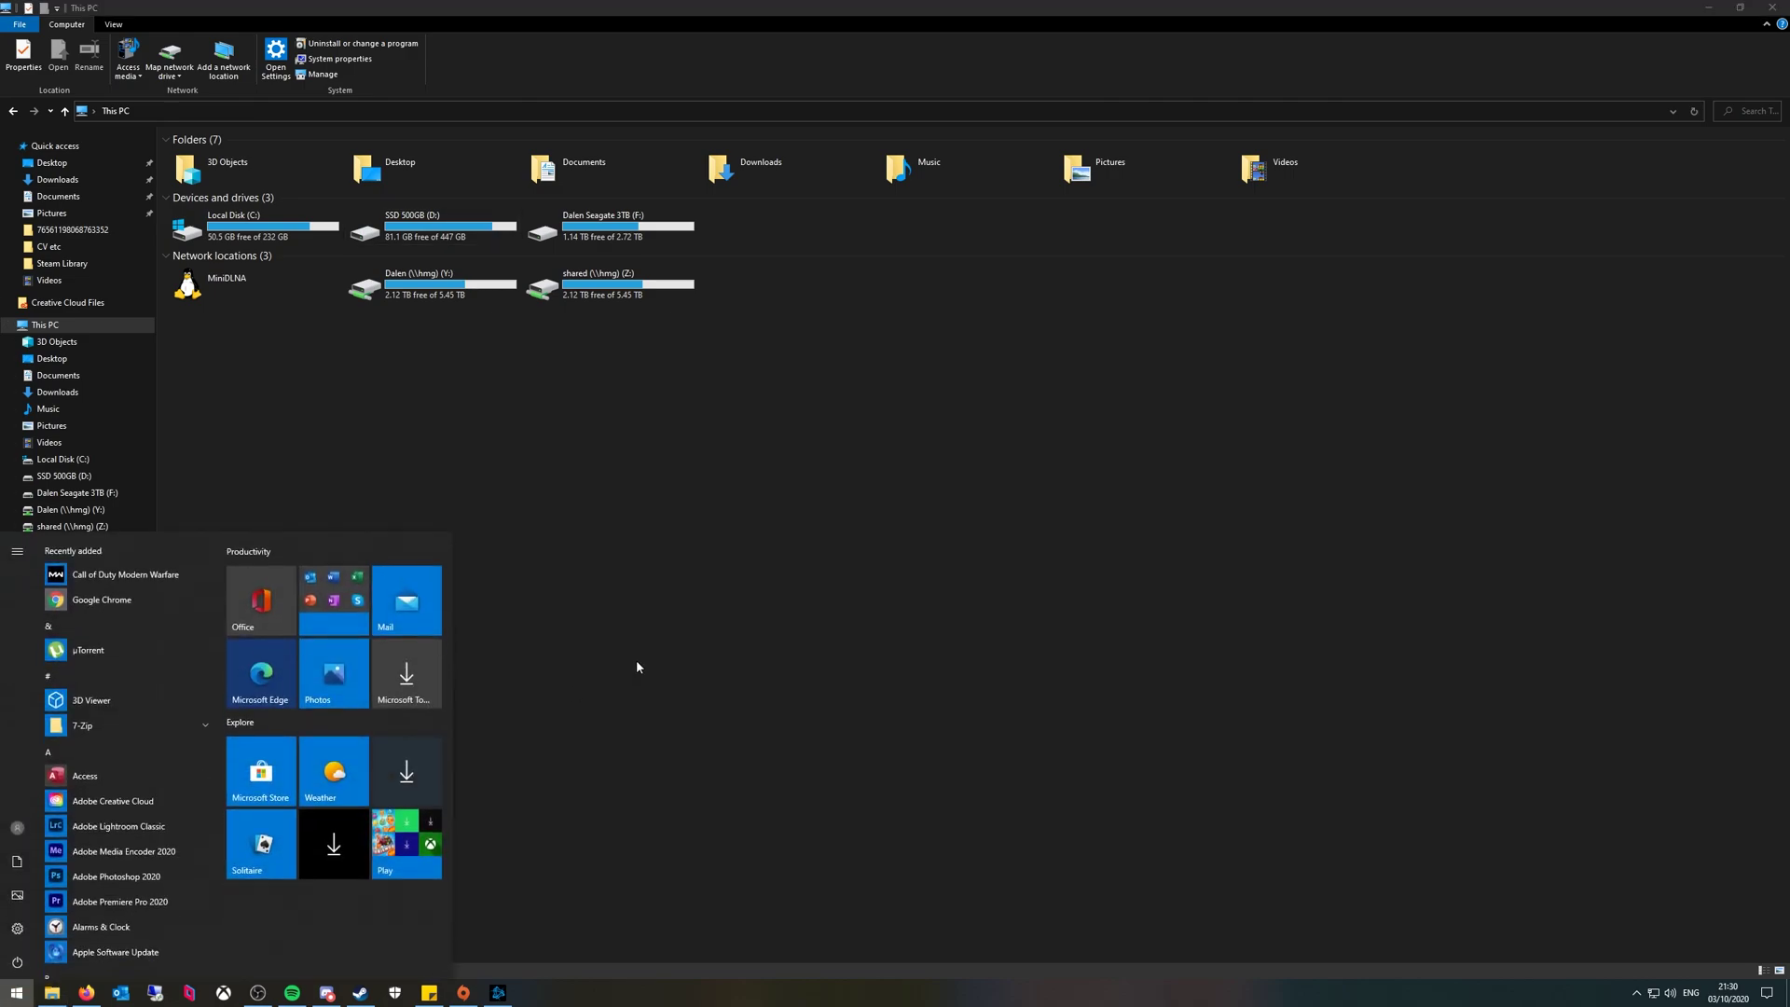
{"action": "type", "text": "dsk"}
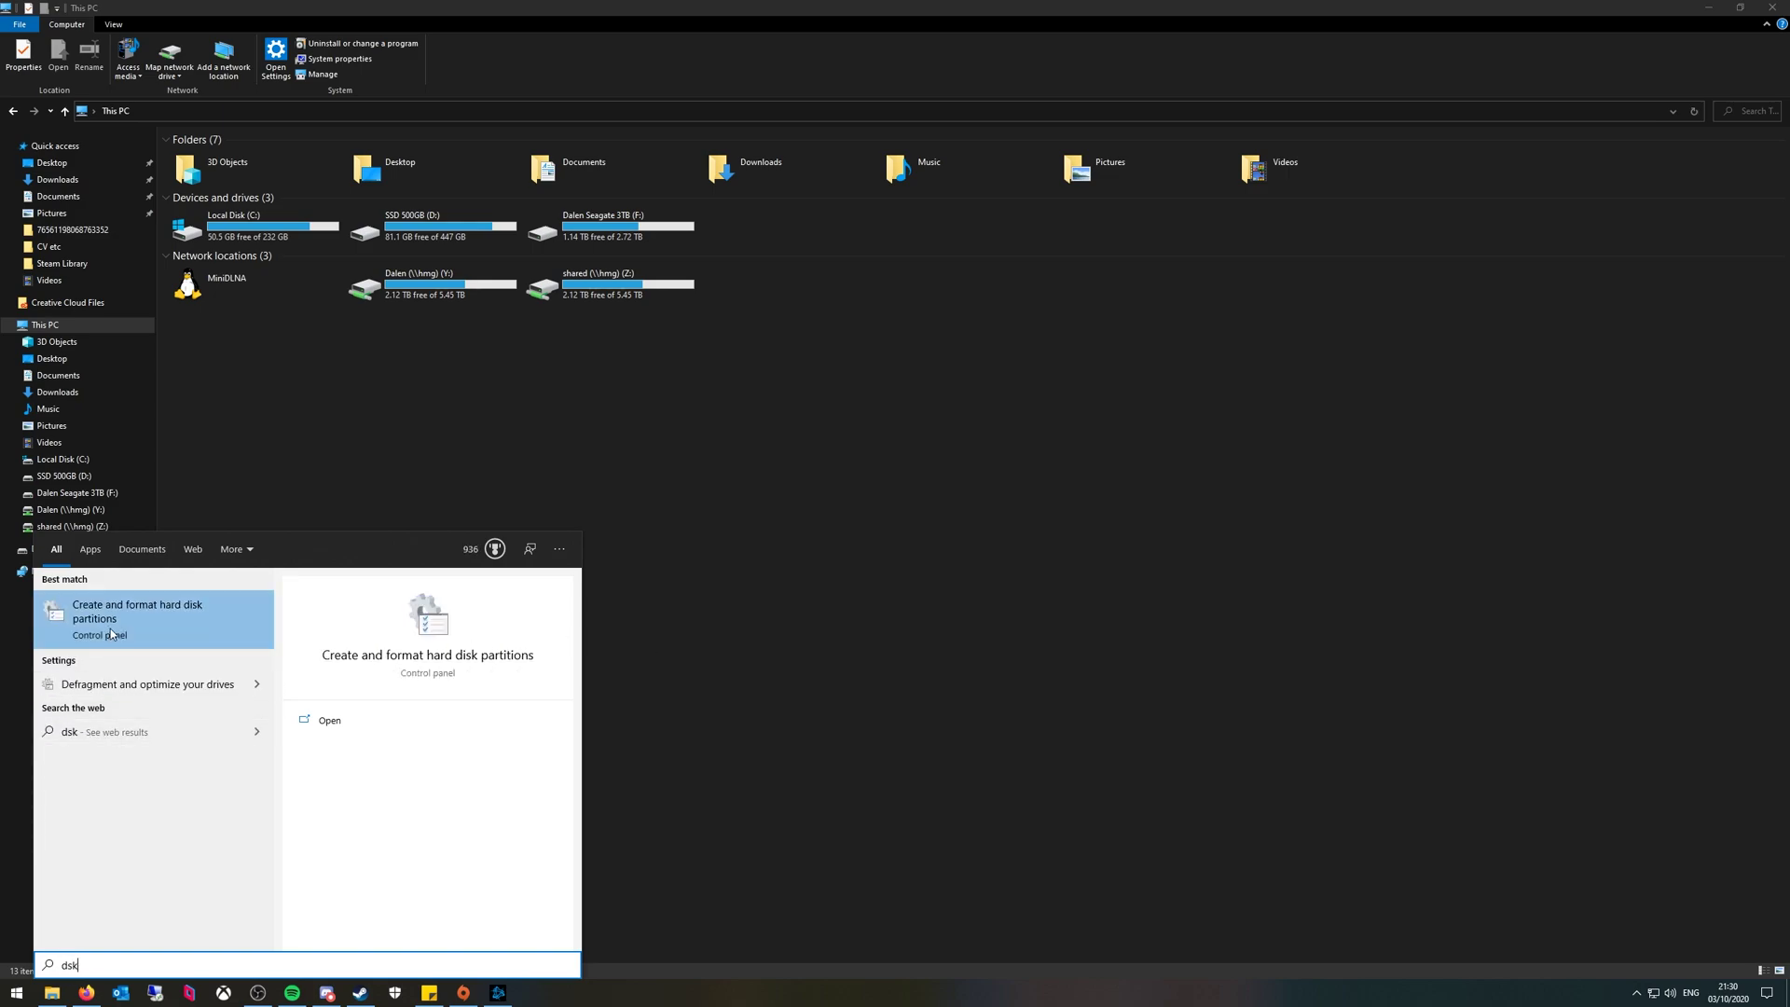
{"action": "left_click", "coordinate": [211, 632]}
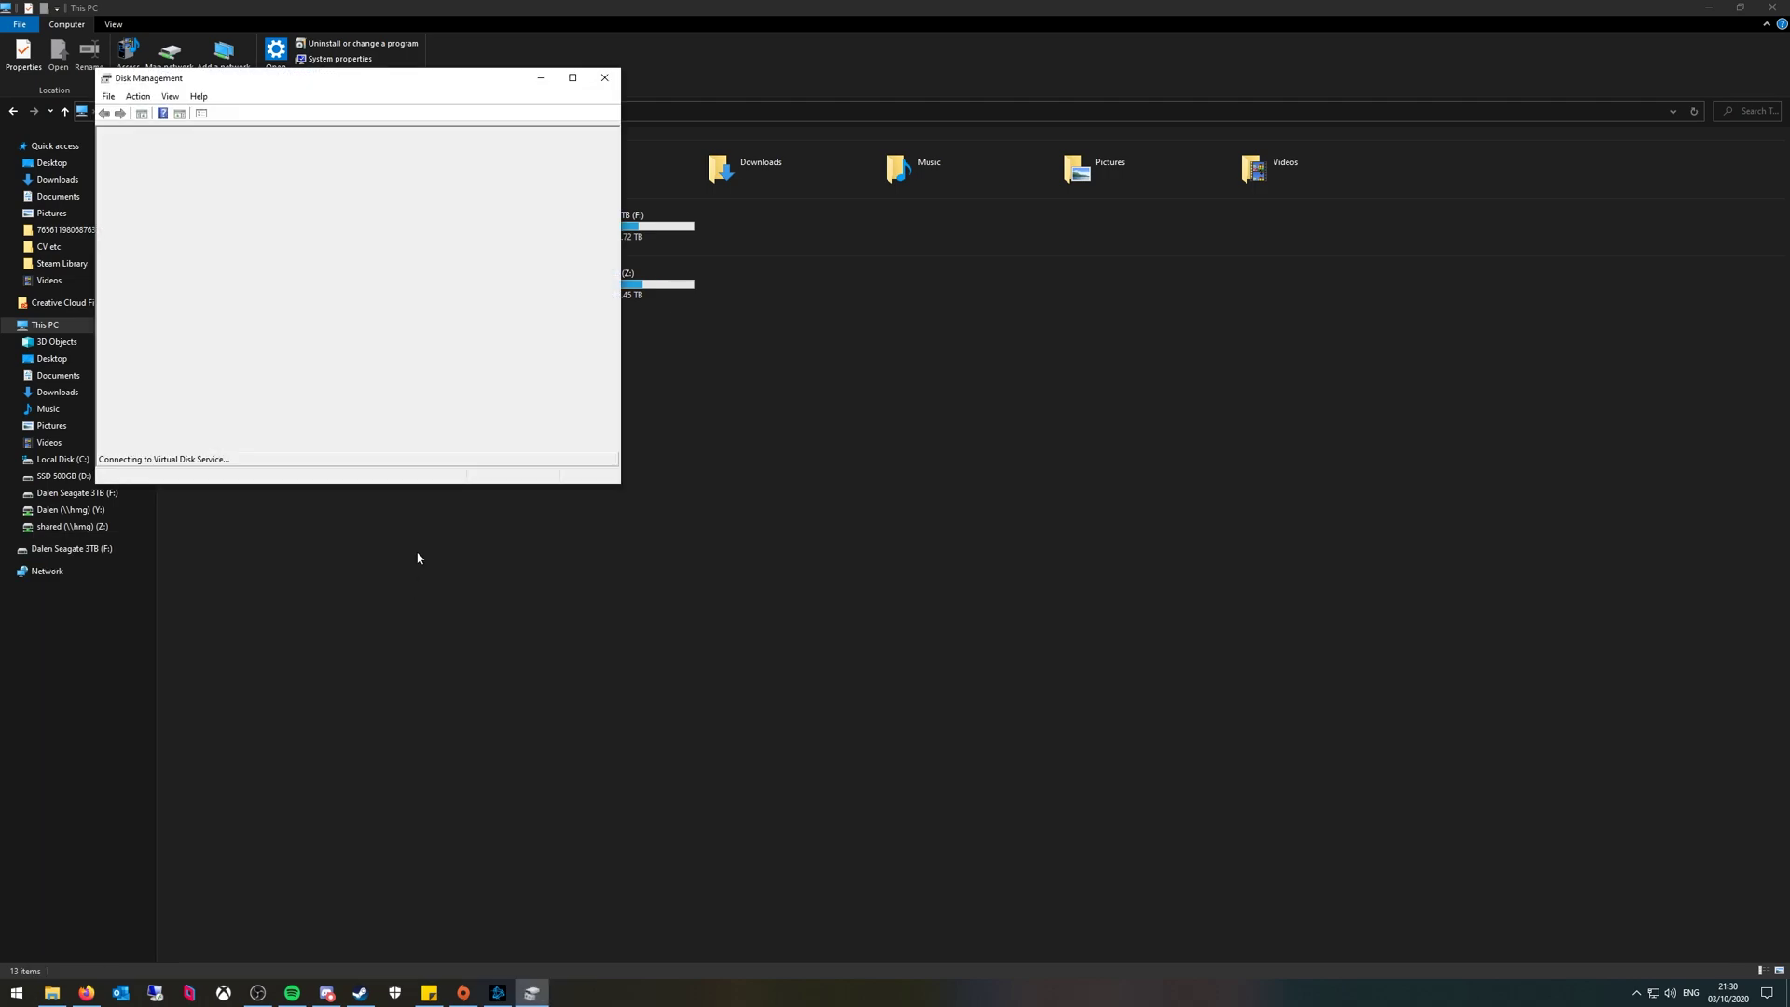
- Maximize Disk Management and select Disk 1's 931.50 GB of unallocated space
{"action": "left_click", "coordinate": [572, 79]}
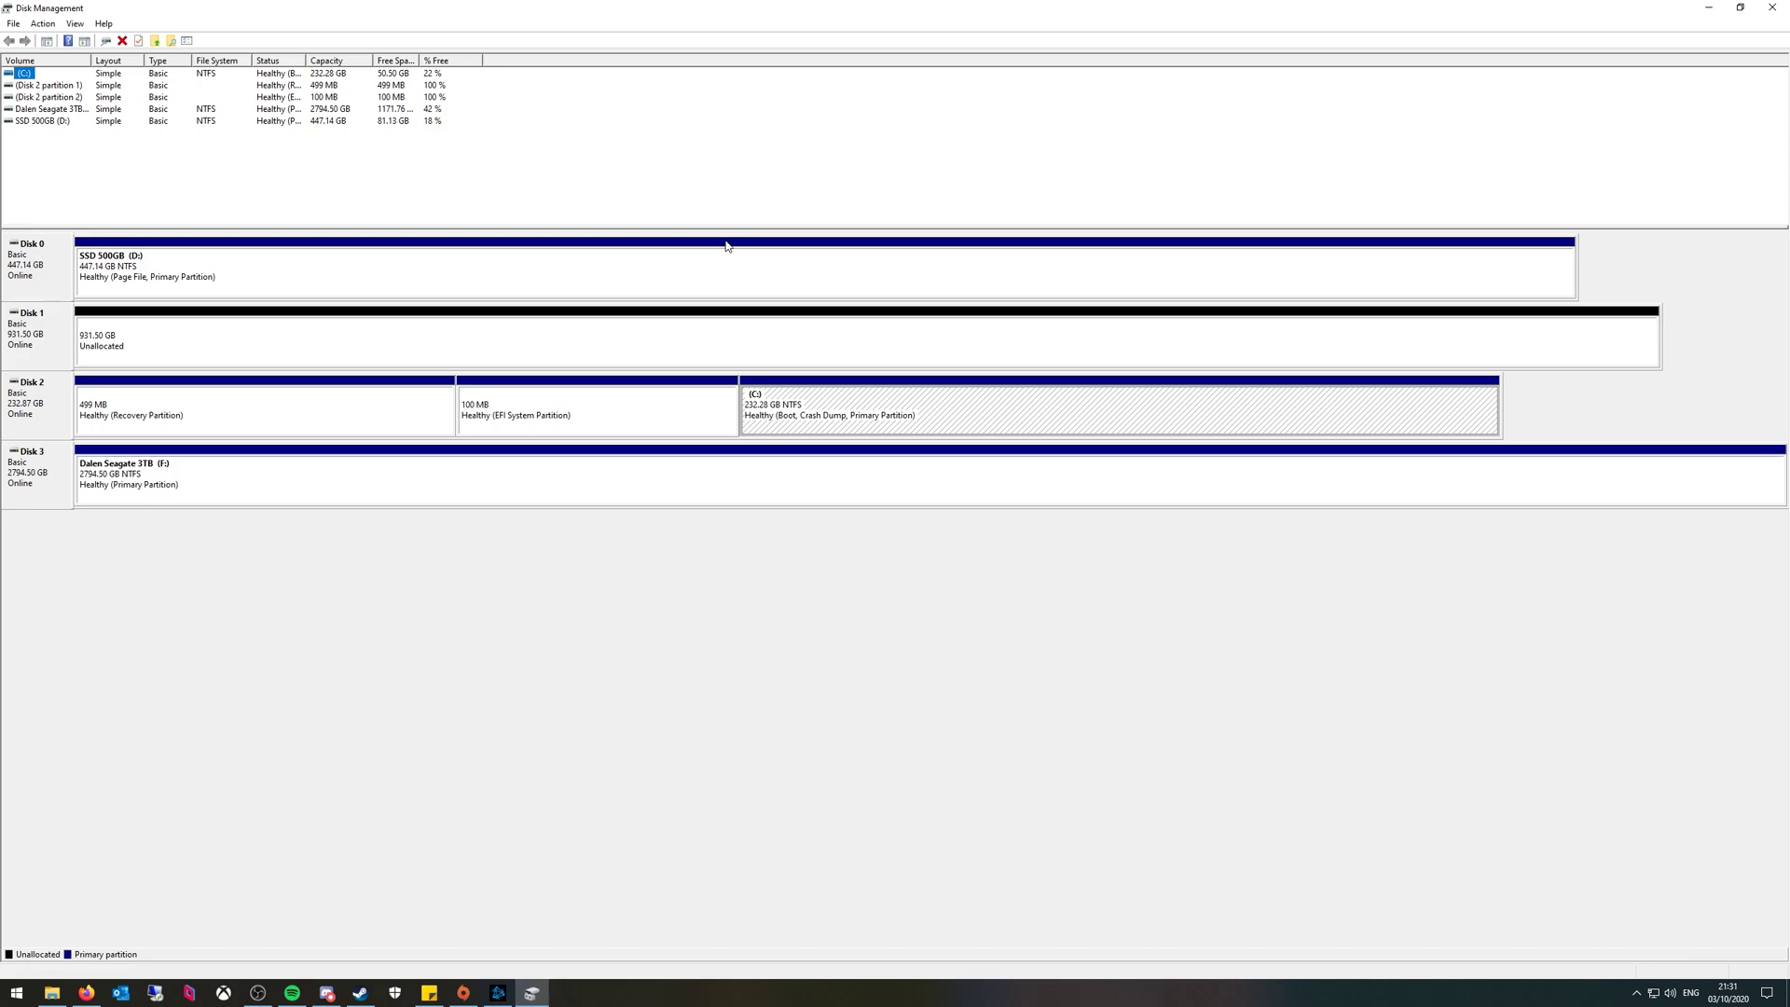
{"action": "left_click", "coordinate": [130, 271]}
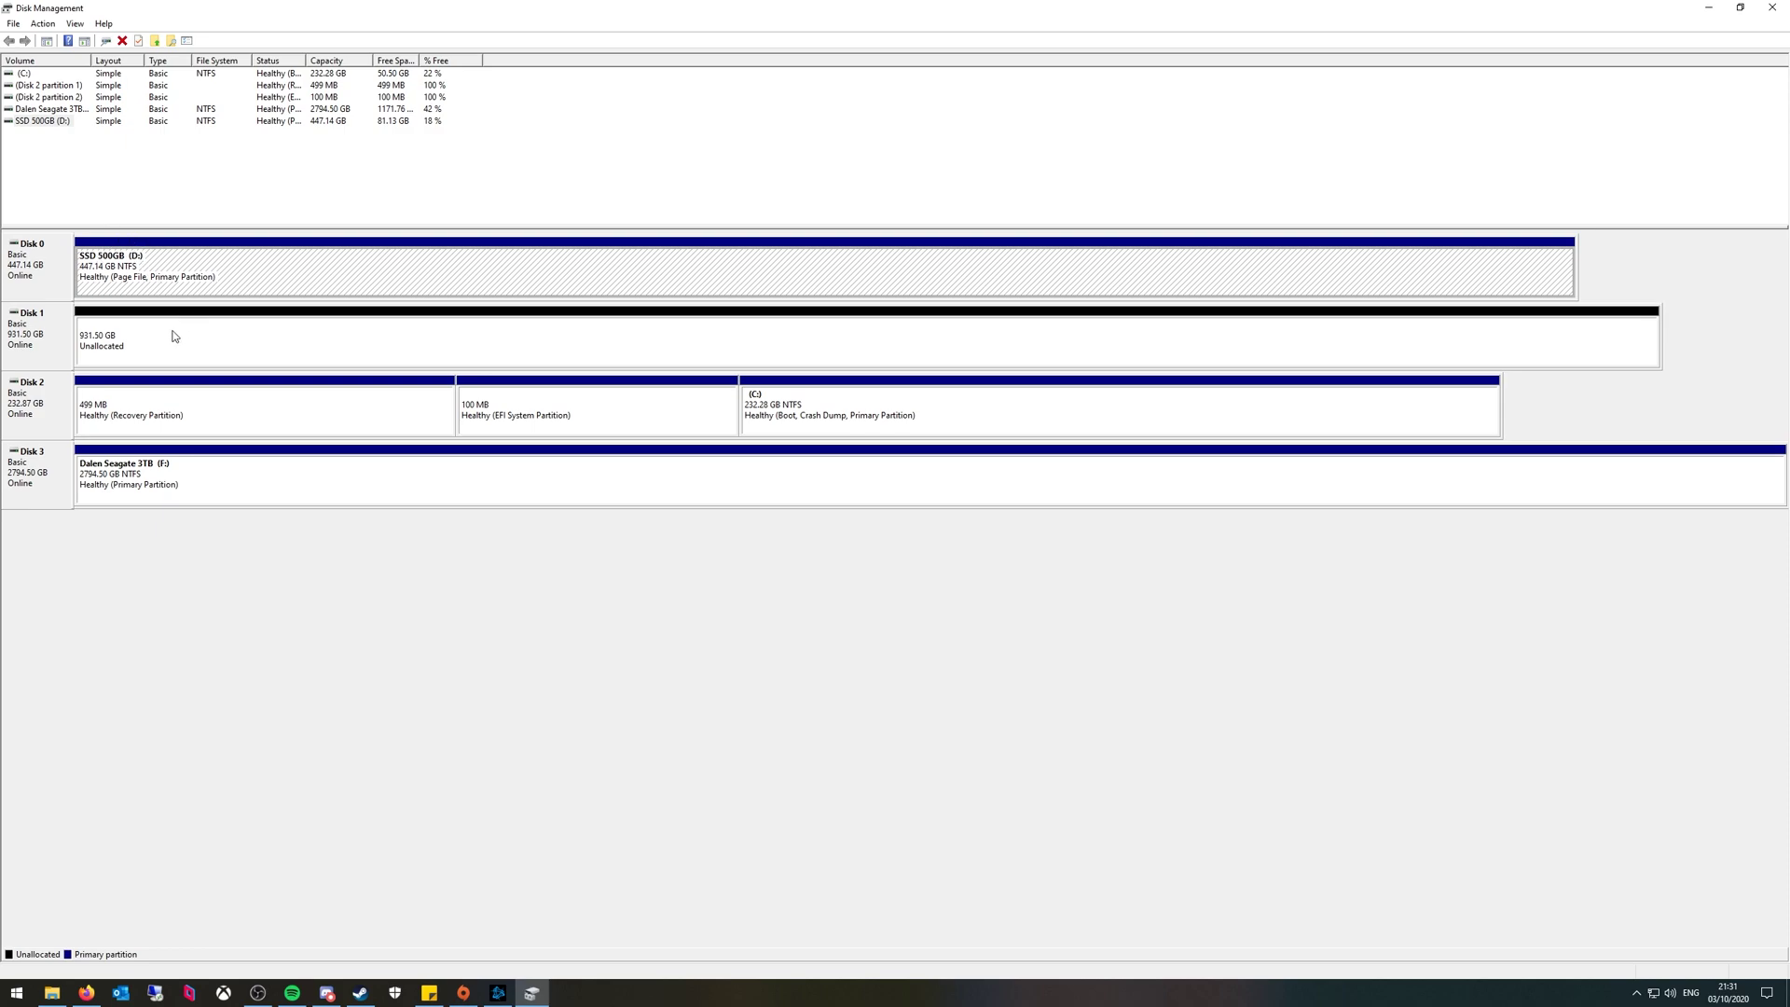
{"action": "left_click", "coordinate": [1635, 328]}
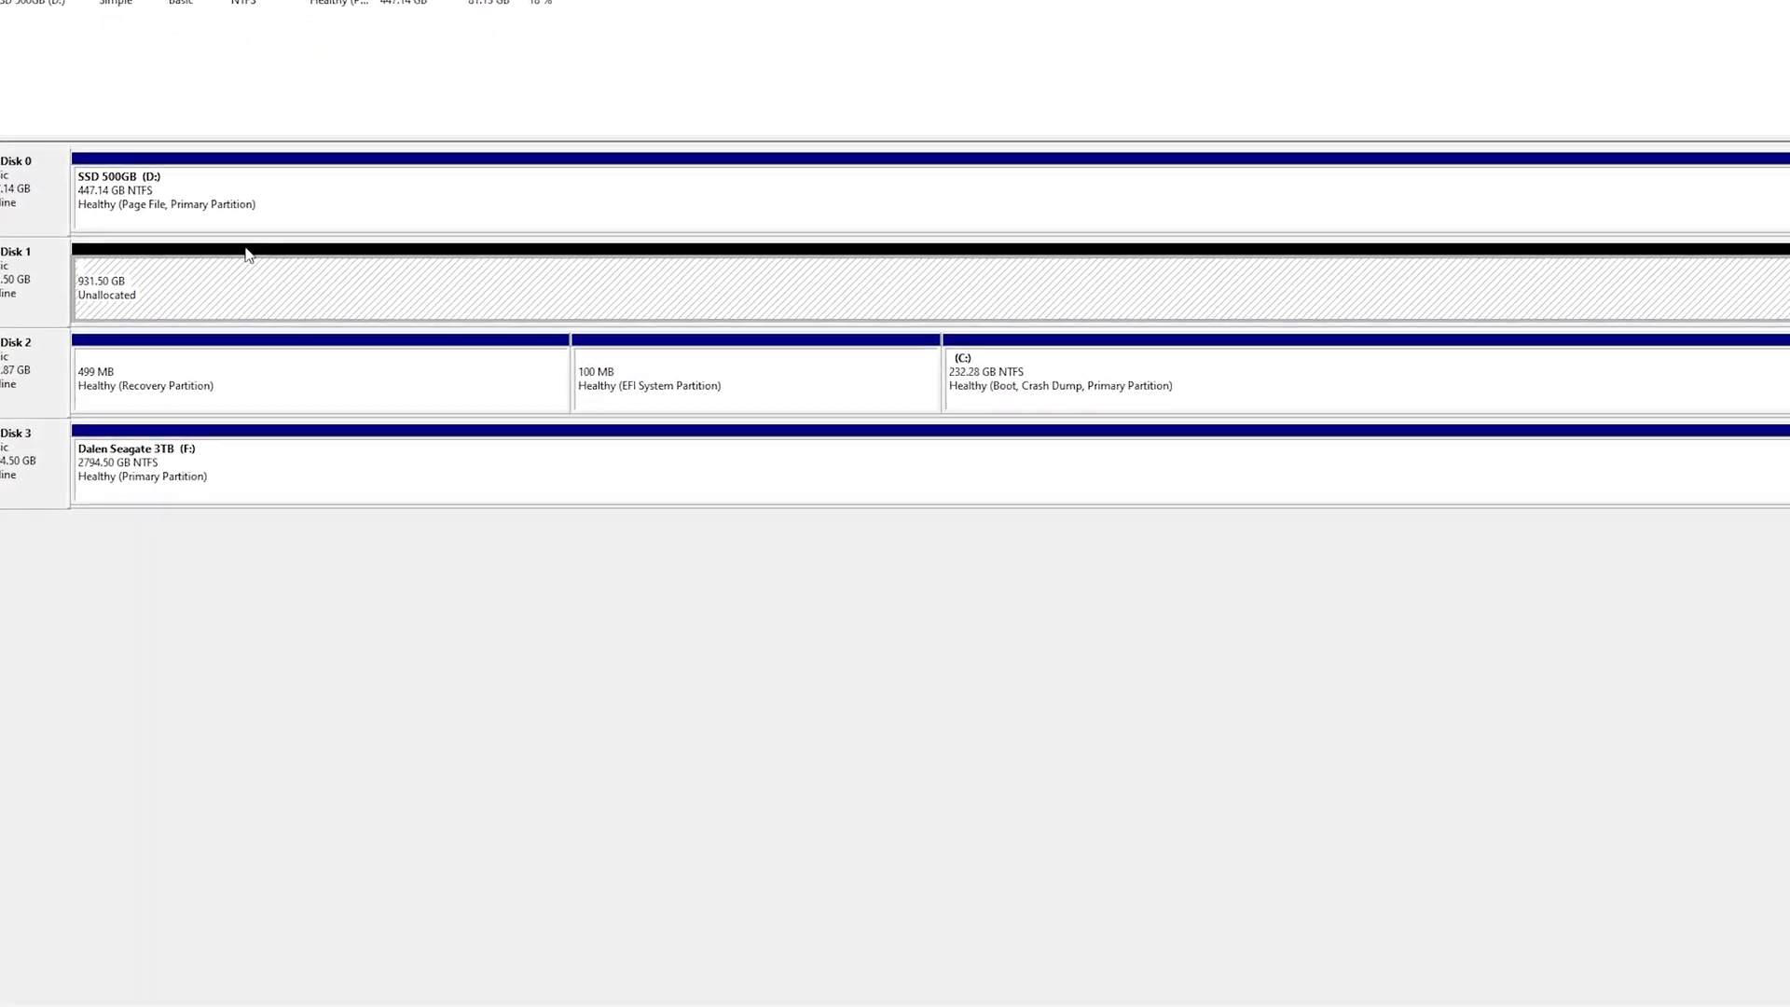
- Start a New Simple Volume on Disk 1's unallocated space and pass the welcome page
{"action": "right_click", "coordinate": [219, 336]}
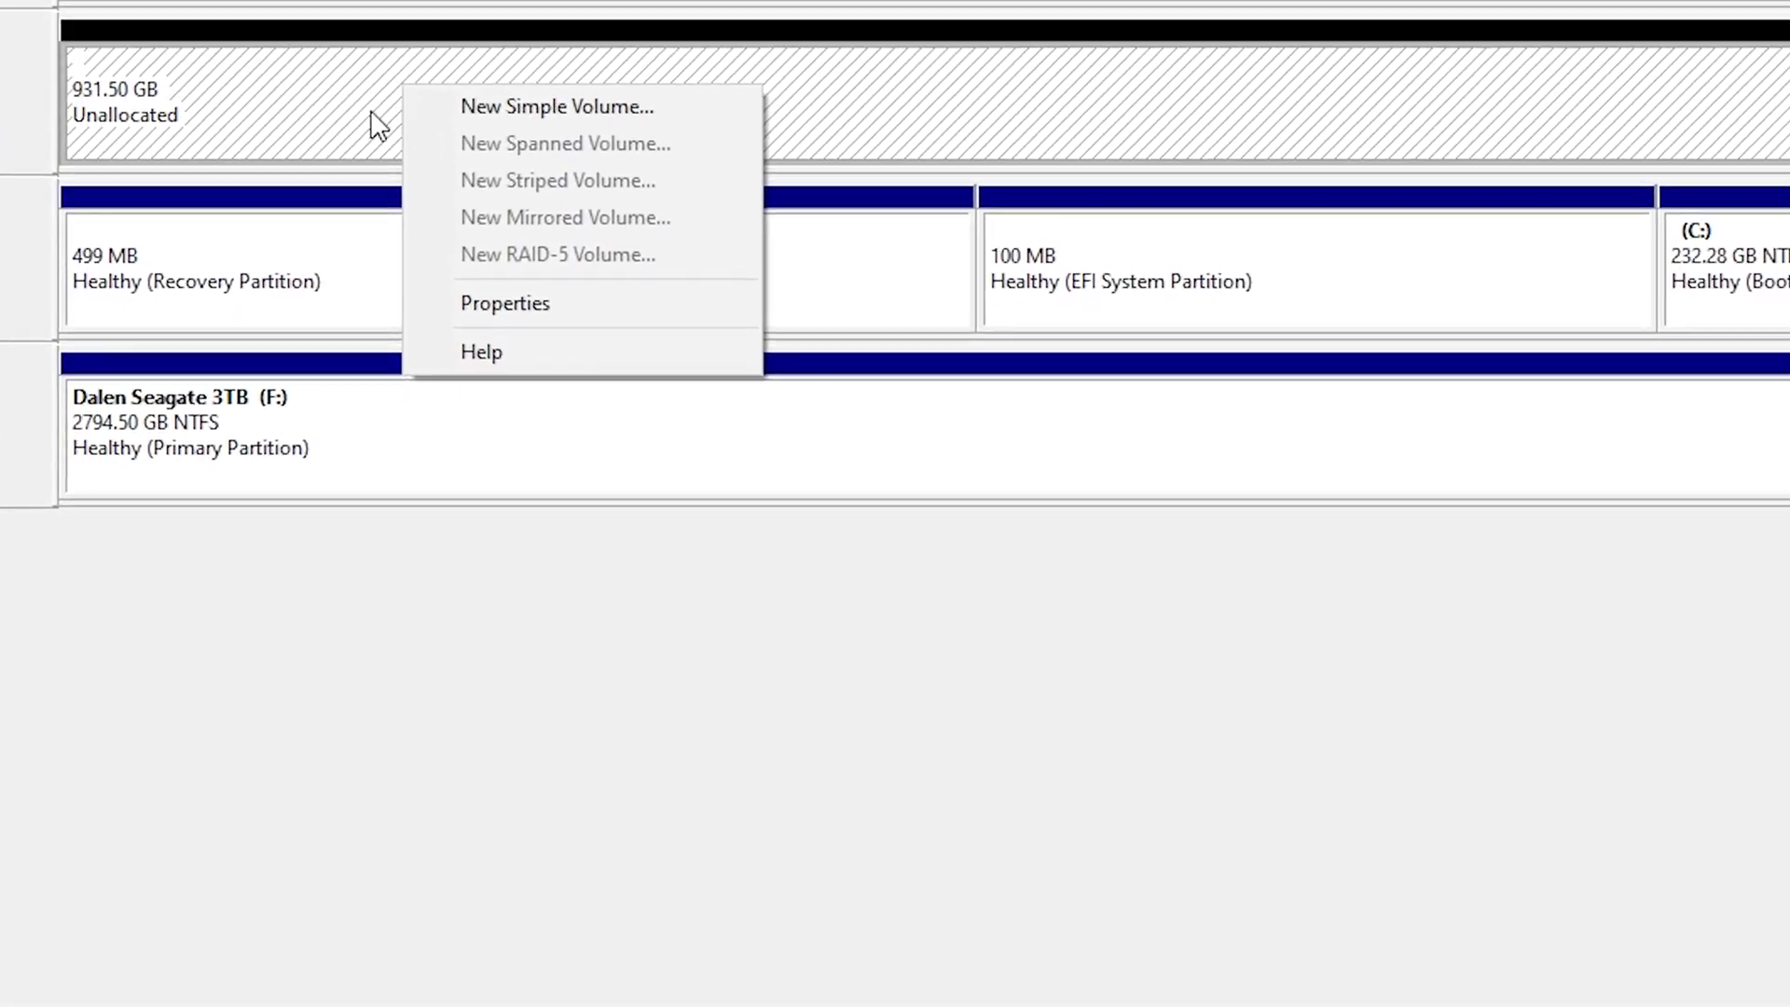
{"action": "left_click", "coordinate": [511, 60]}
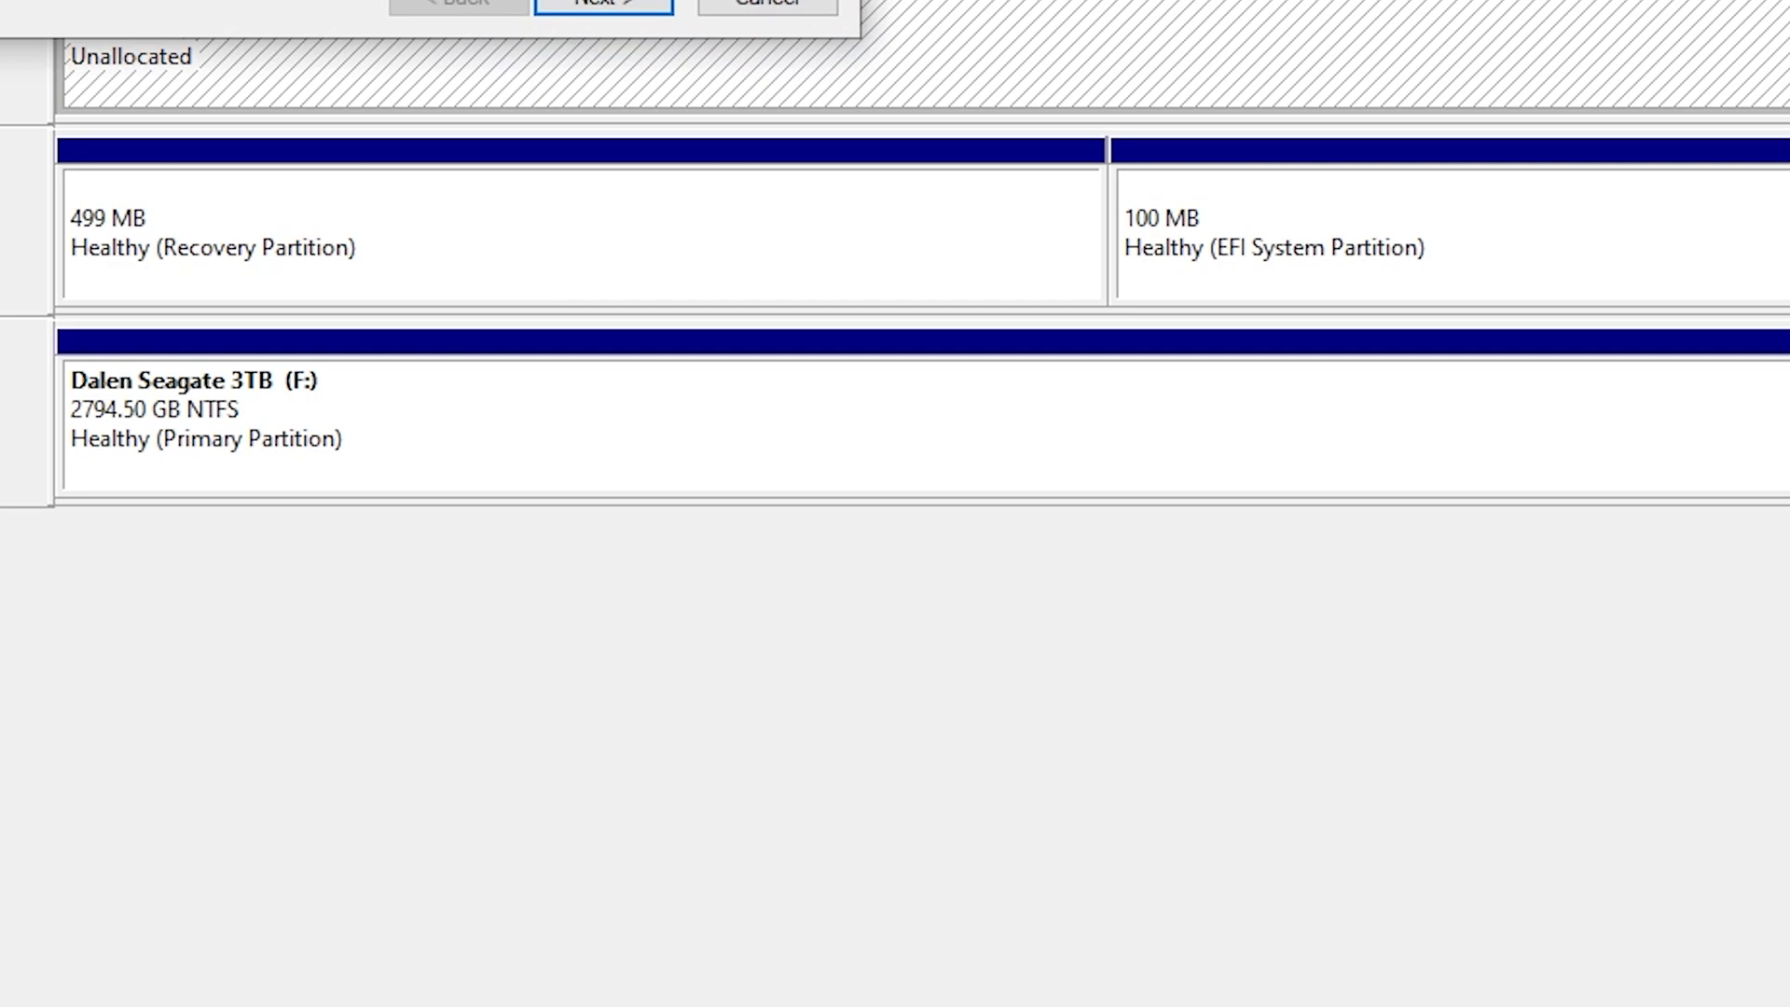
{"action": "left_click_drag", "start_coordinate": [559, 0], "coordinate": [1672, 19]}
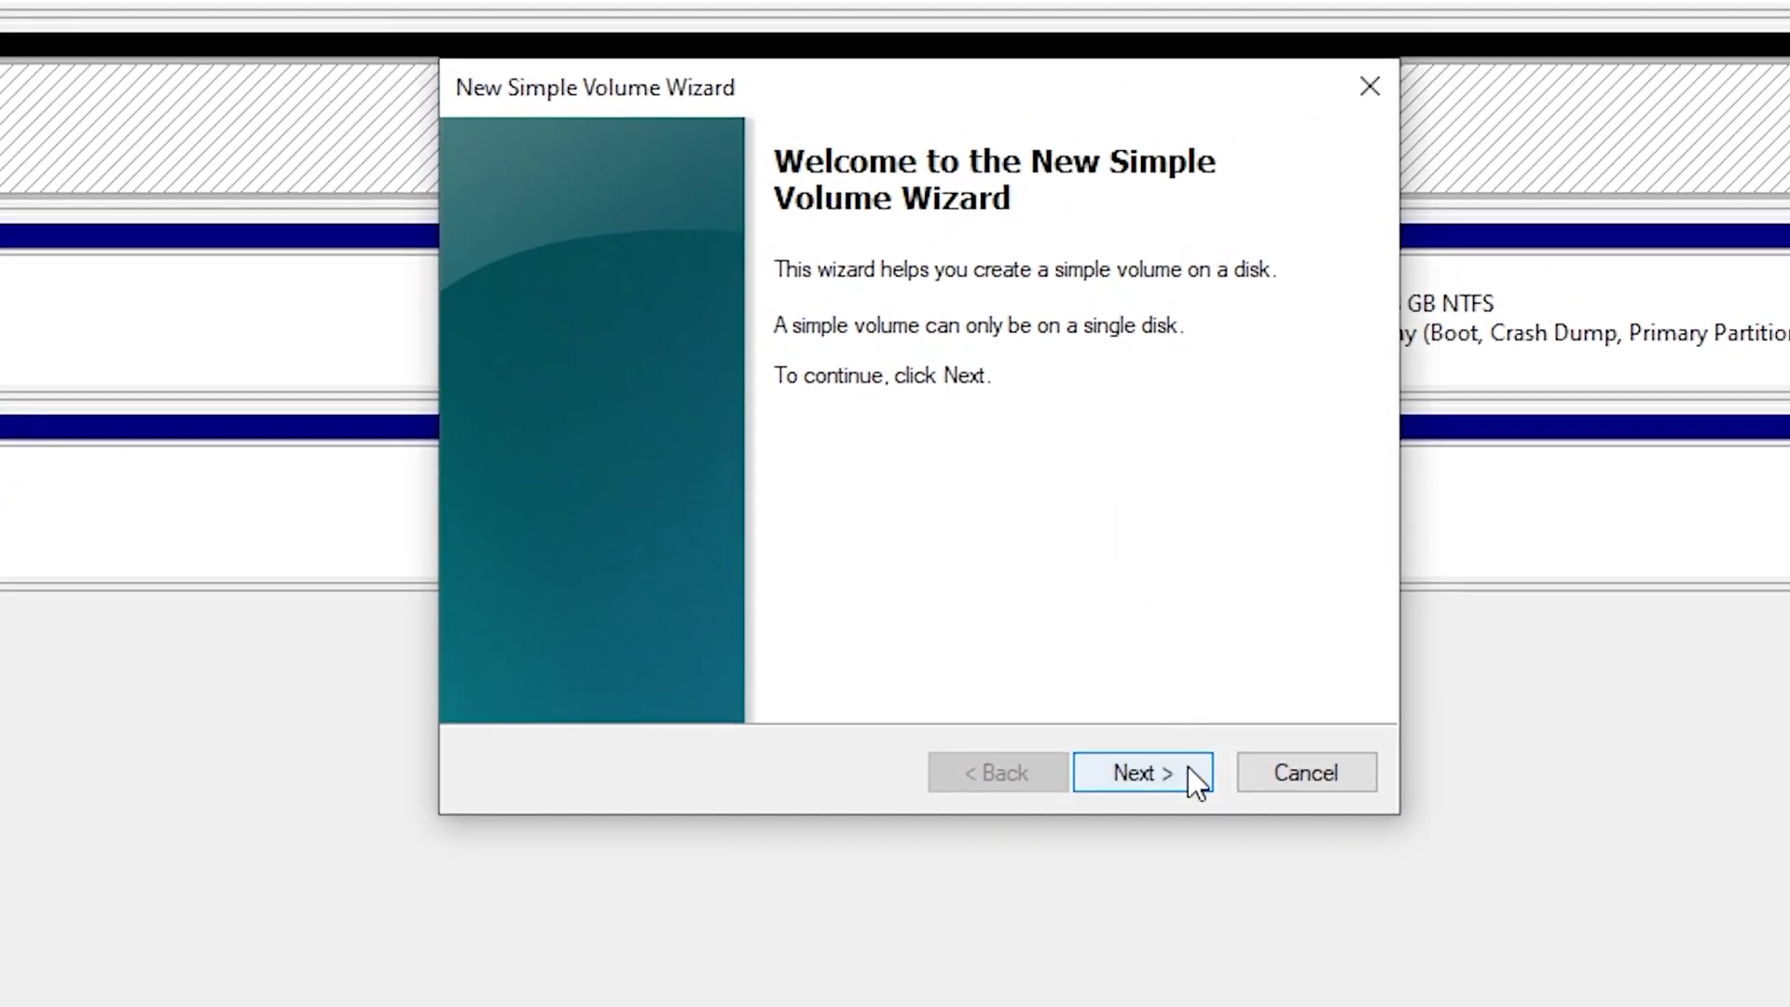
{"action": "left_click", "coordinate": [1335, 746]}
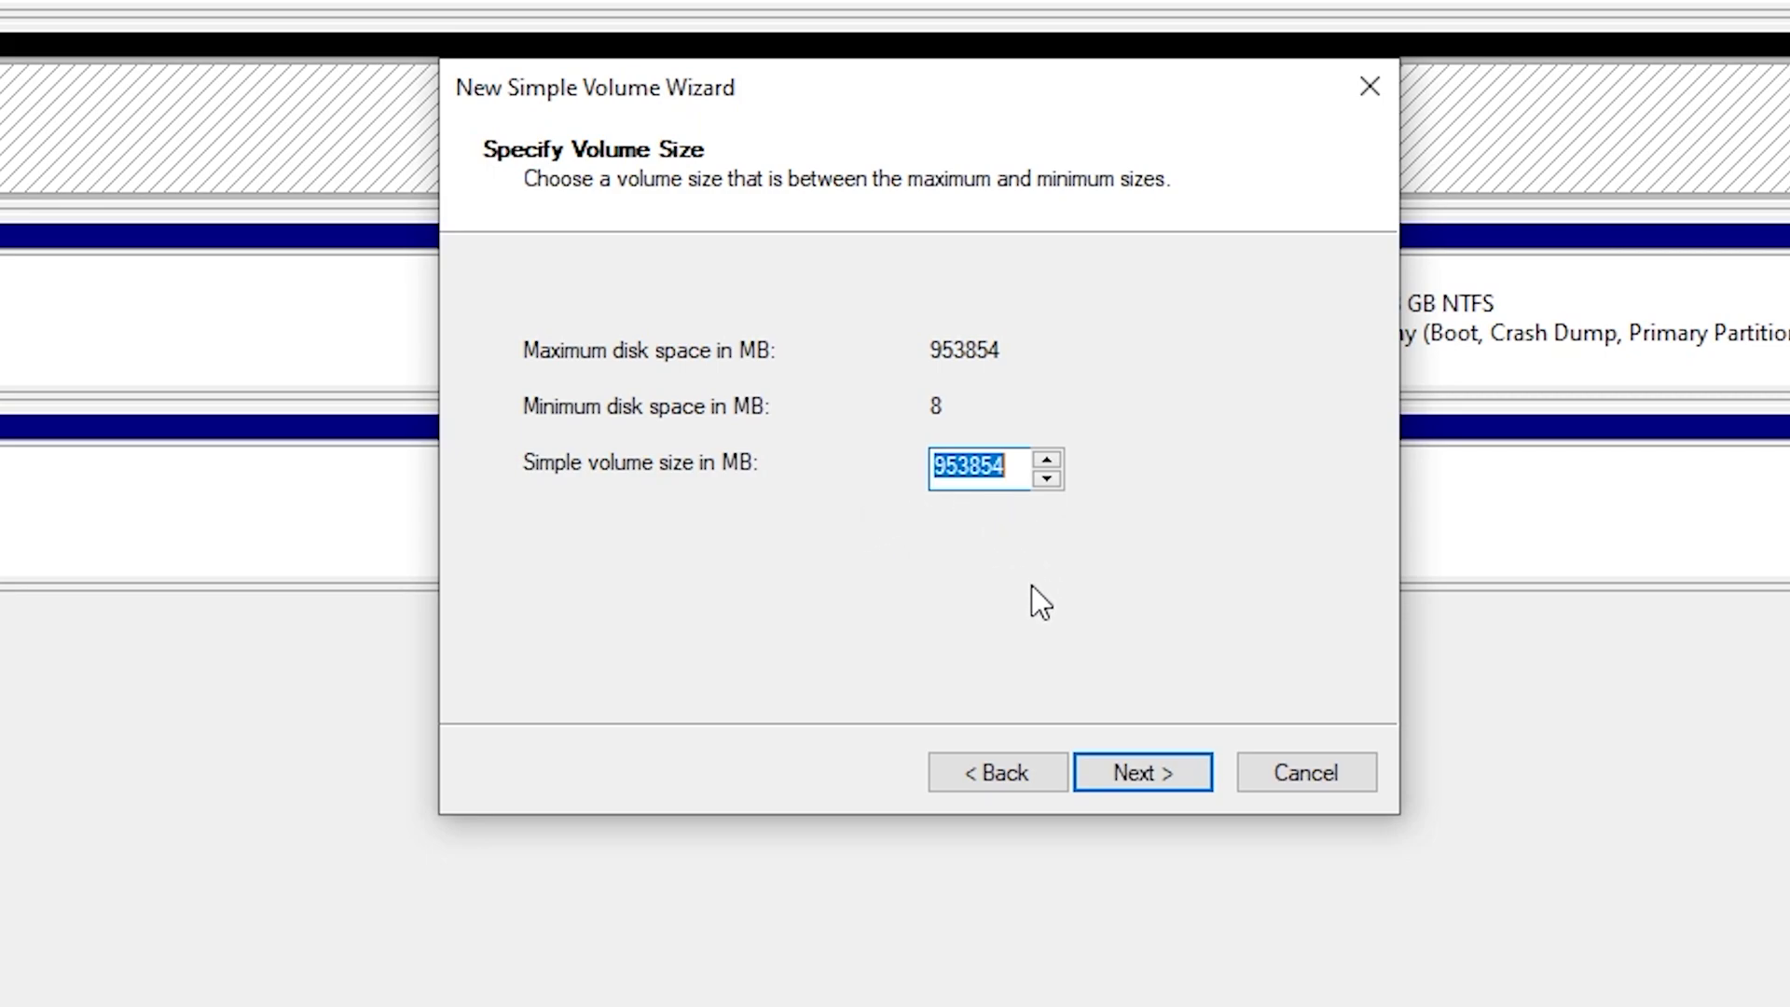
- Accept the full 953854 MB size and look over the drive letter list, leaving E
{"action": "left_click", "coordinate": [1180, 788]}
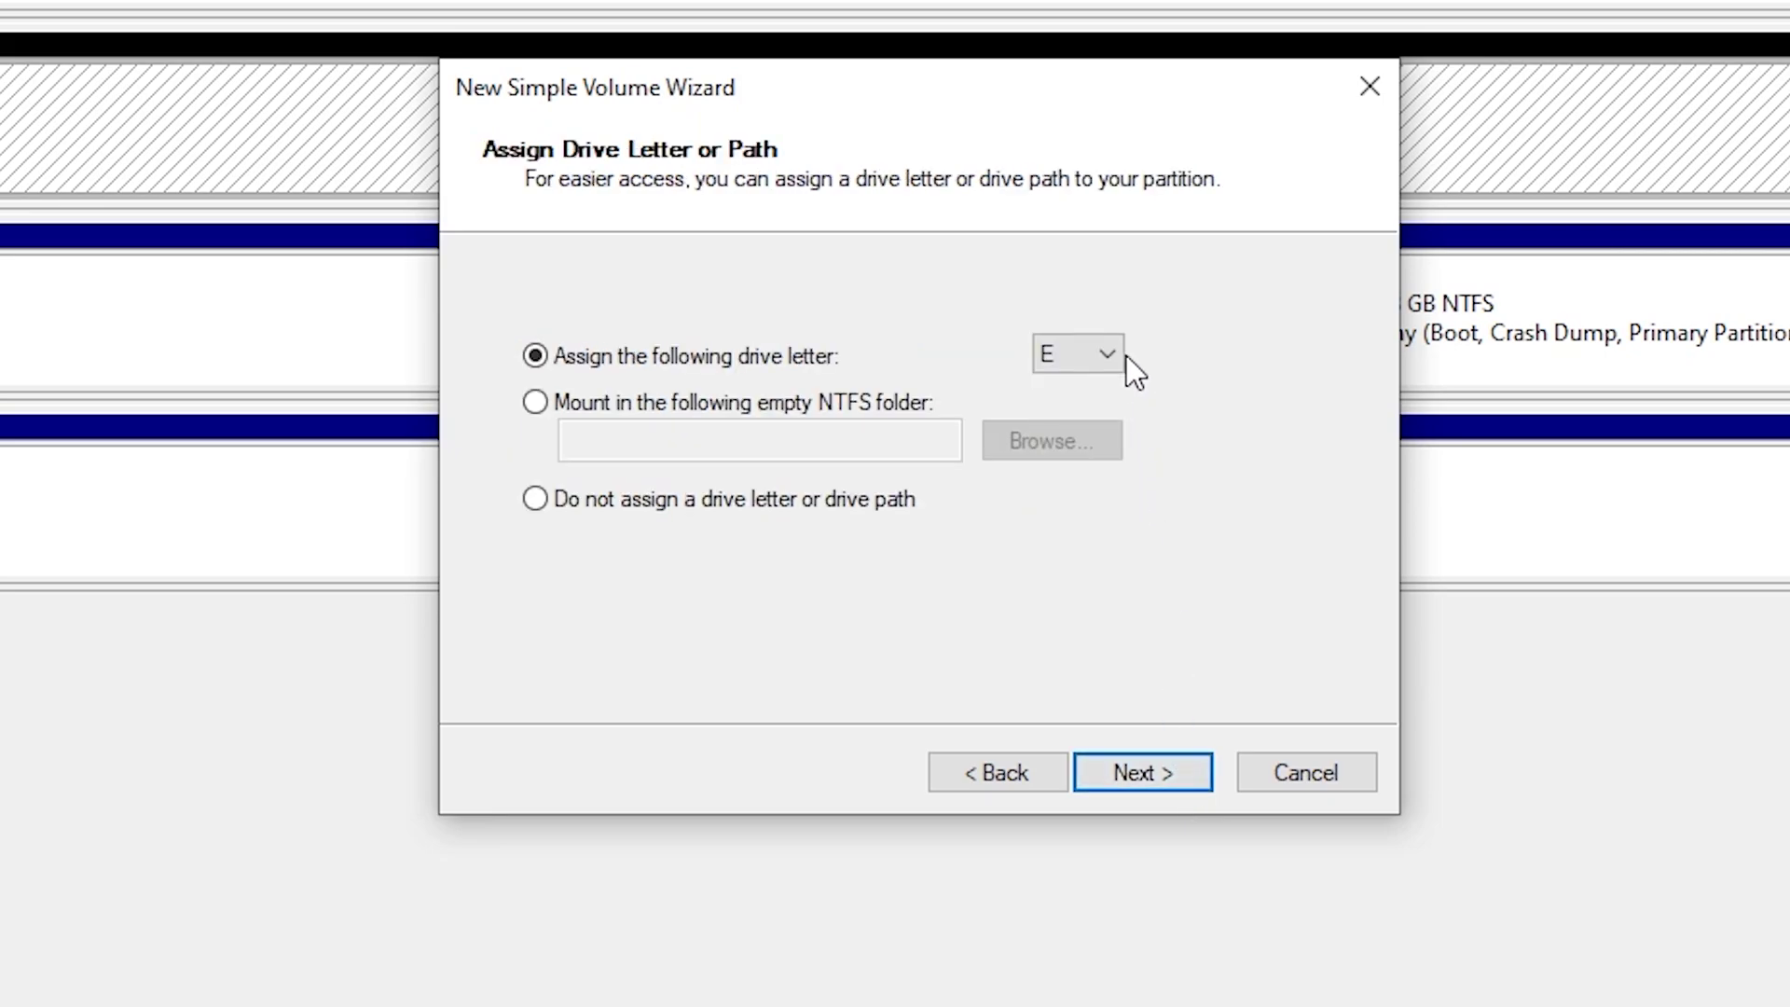
{"action": "left_click_drag", "start_coordinate": [1114, 95], "coordinate": [1224, 344]}
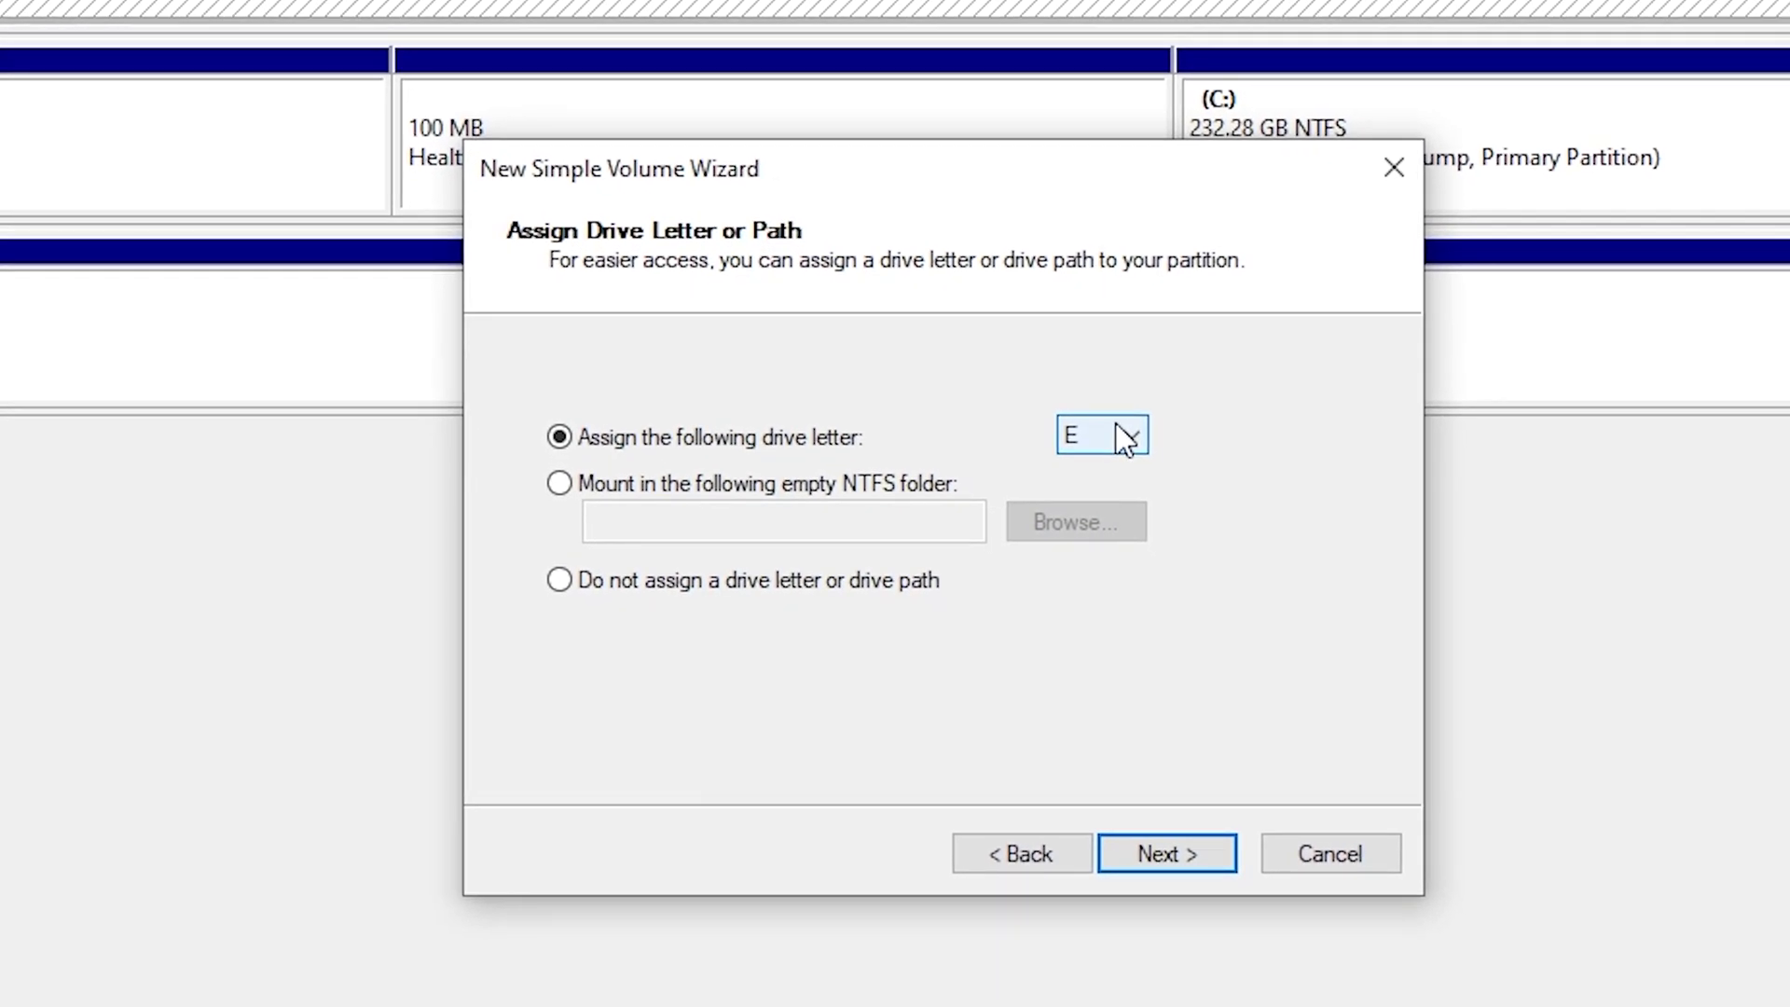
{"action": "left_click", "coordinate": [1123, 435]}
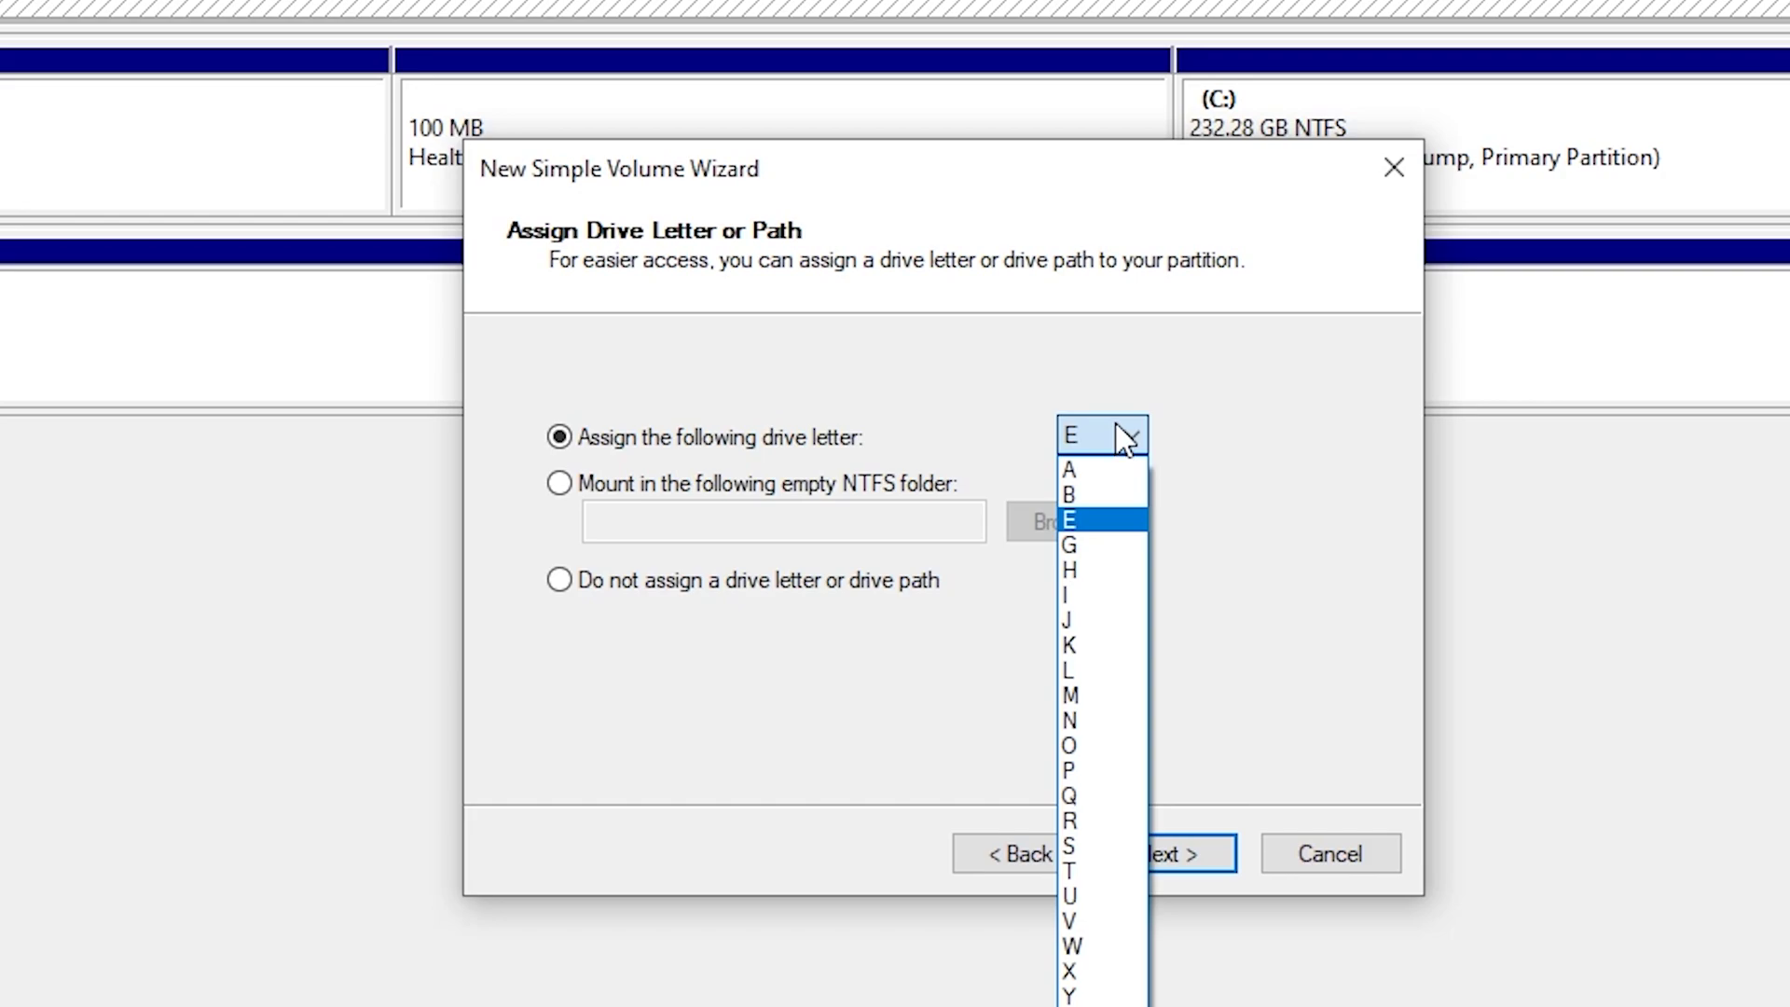
{"action": "left_click", "coordinate": [955, 257]}
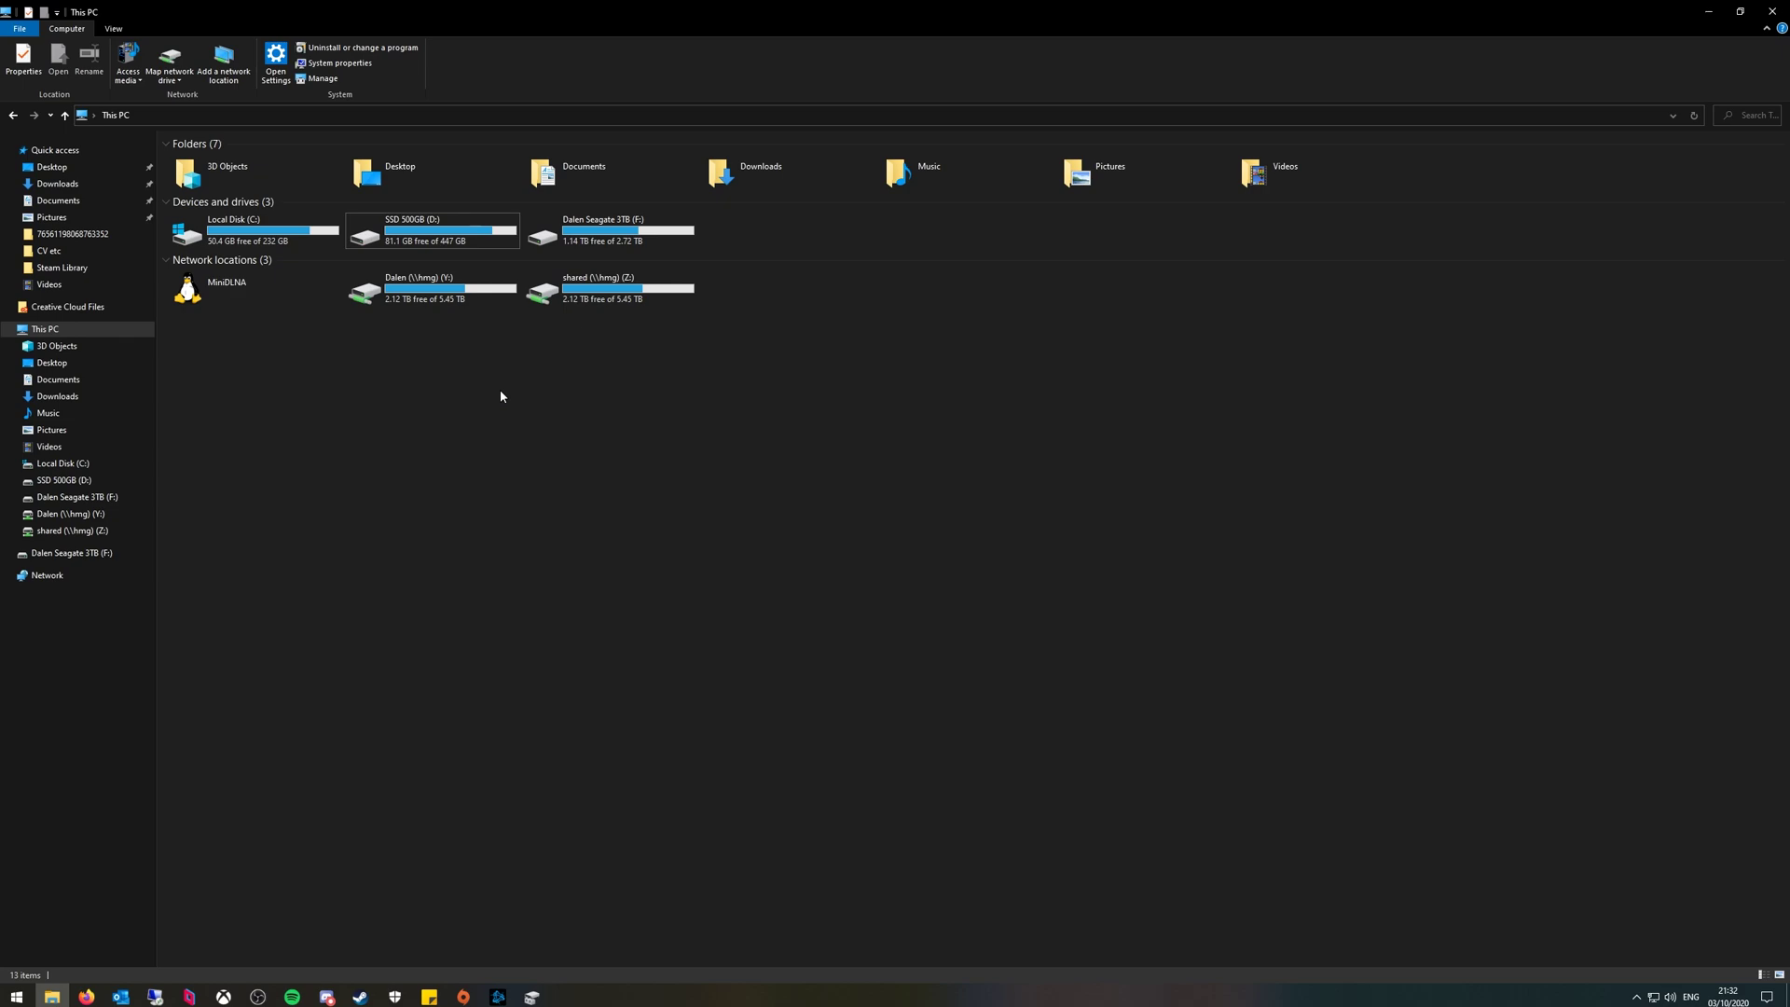
- Check the Y: and Z: network drives, then return to the wizard's drive letter choices
{"action": "left_click", "coordinate": [456, 290]}
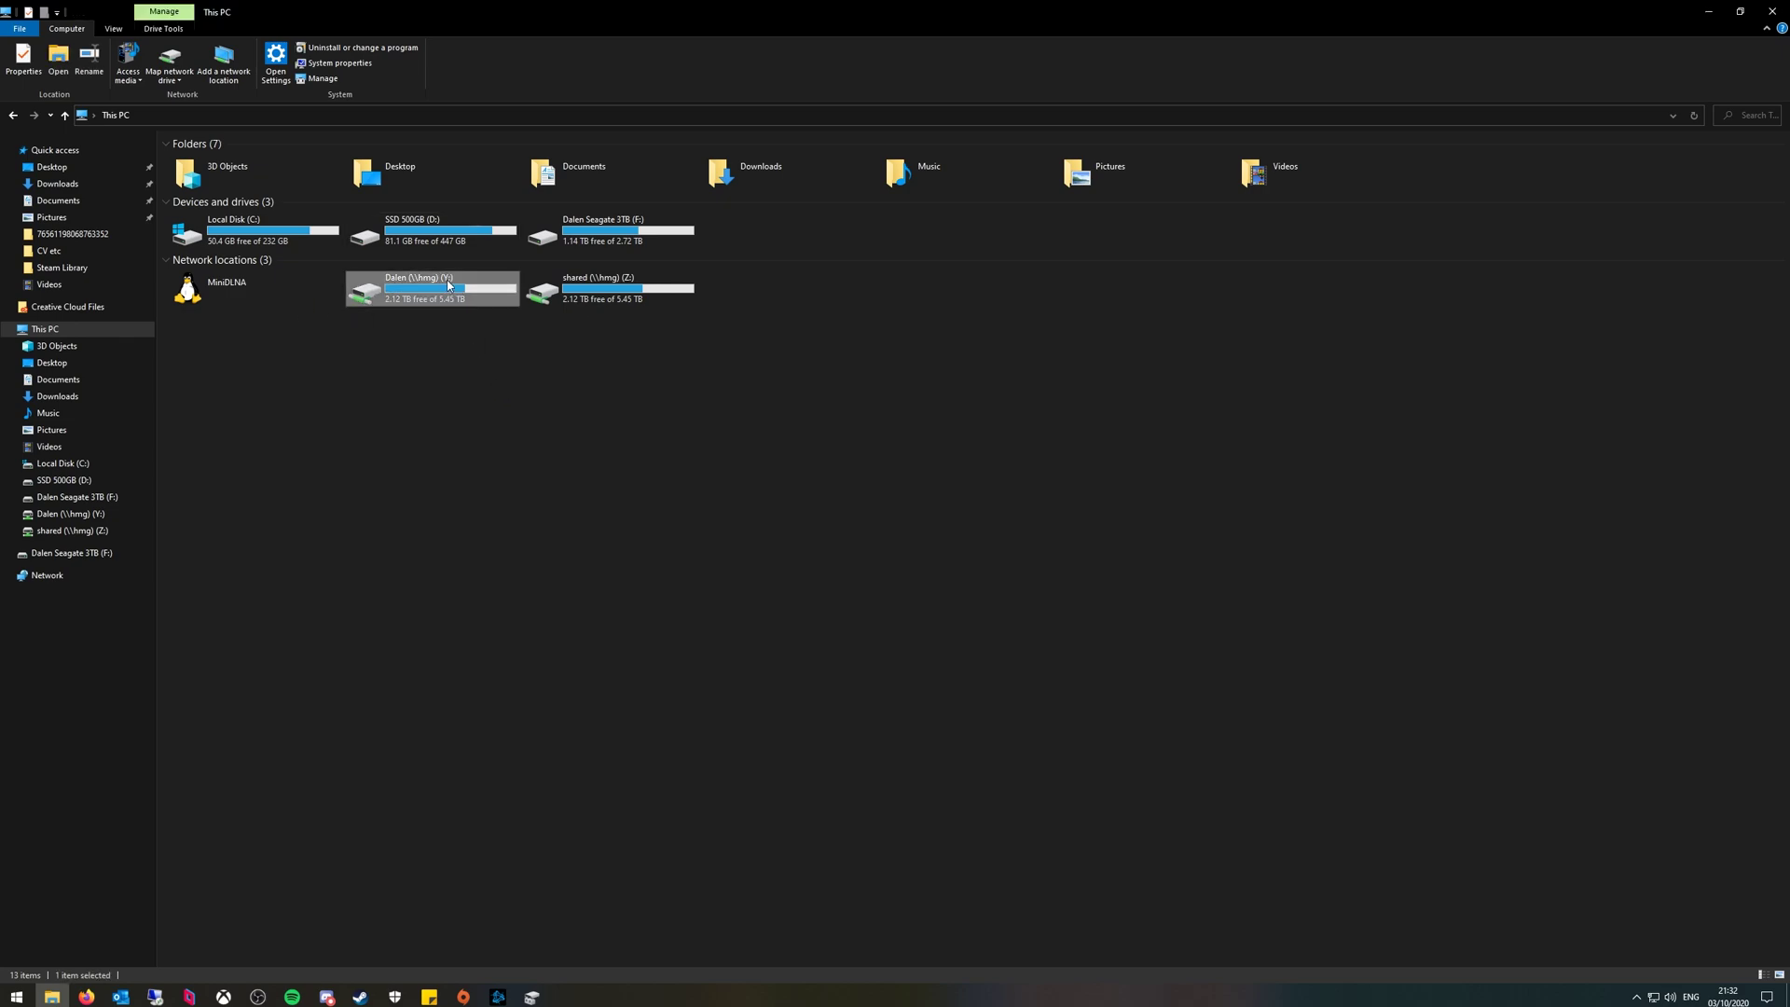
{"action": "left_click", "coordinate": [632, 295]}
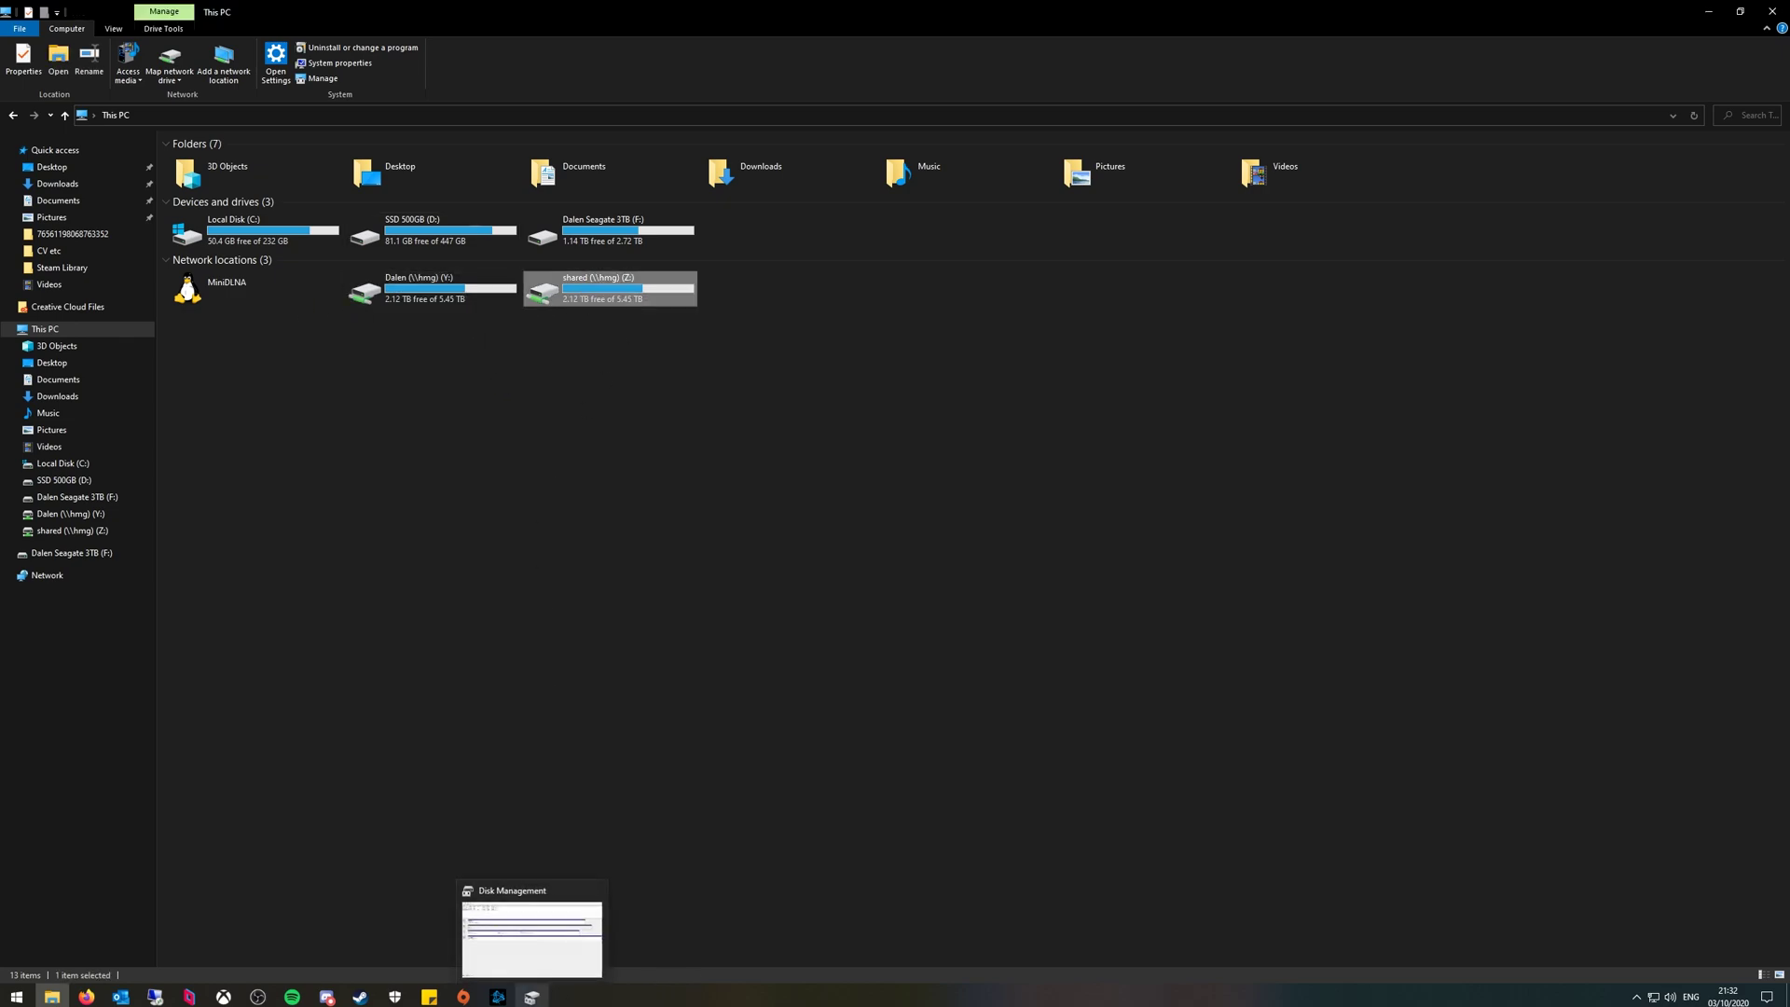
{"action": "left_click", "coordinate": [532, 997]}
{"action": "left_click", "coordinate": [713, 520]}
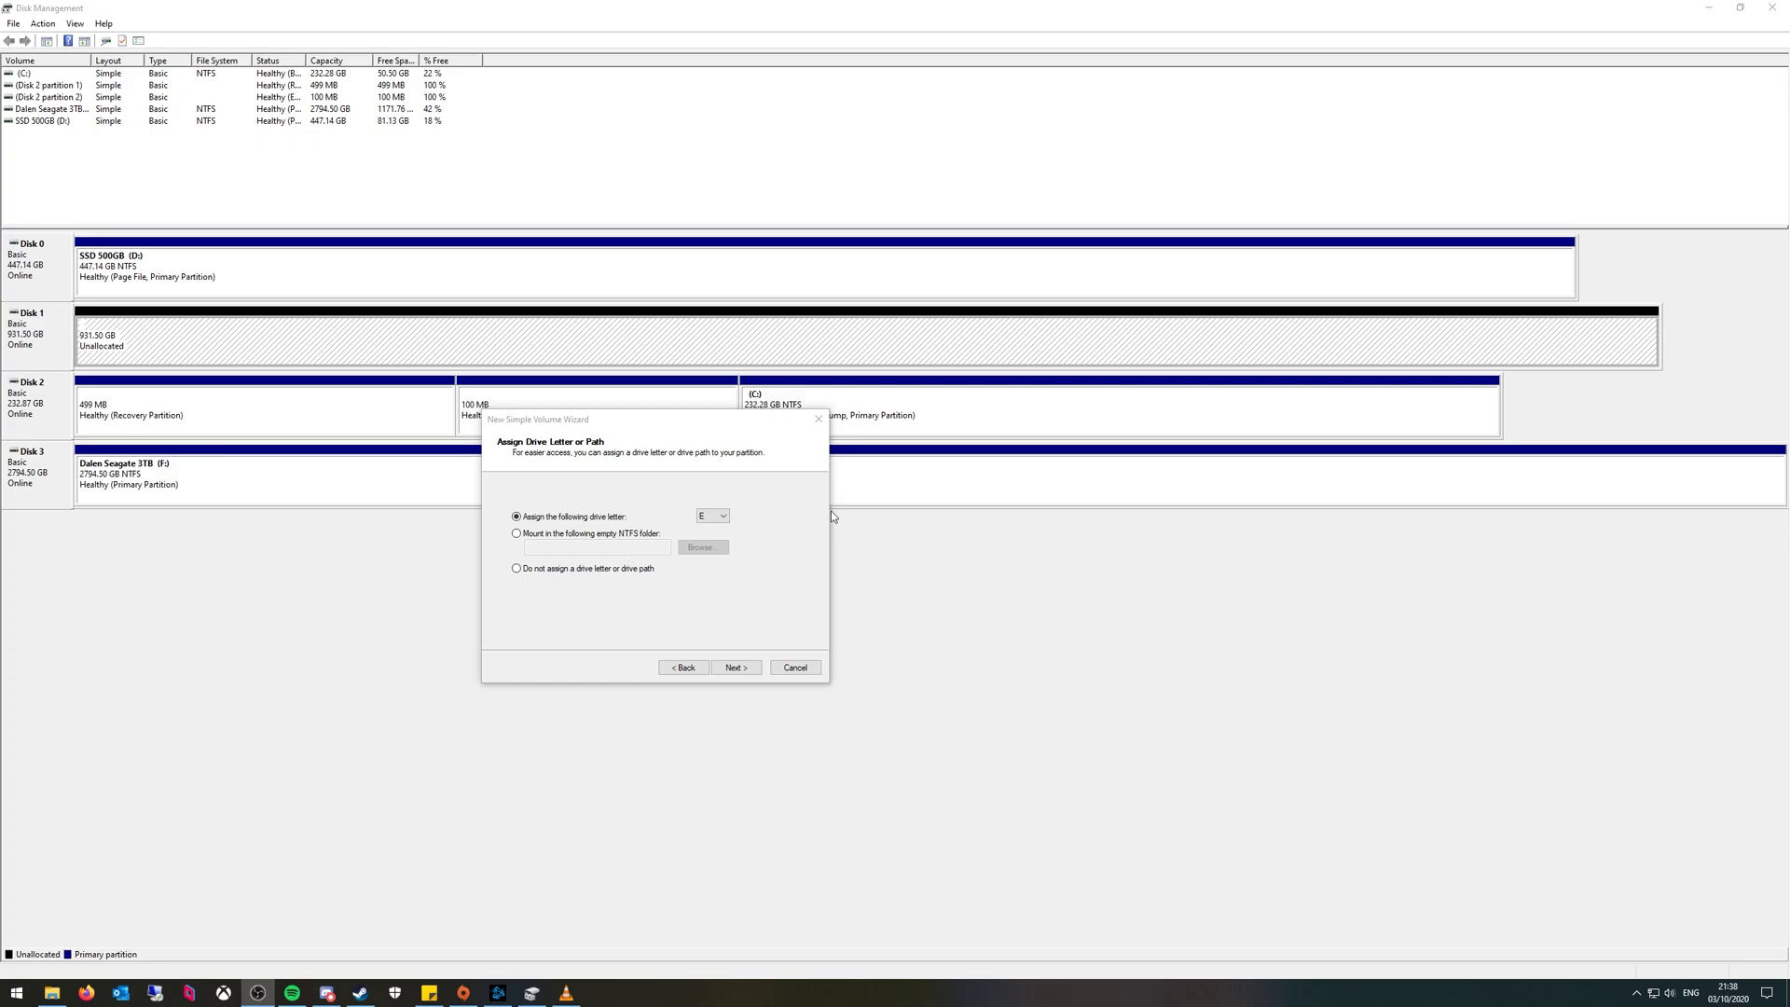
- Assign drive letter X to the new volume and continue to Format Partition
{"action": "left_click_drag", "start_coordinate": [615, 419], "coordinate": [801, 518]}
{"action": "left_click", "coordinate": [52, 993]}
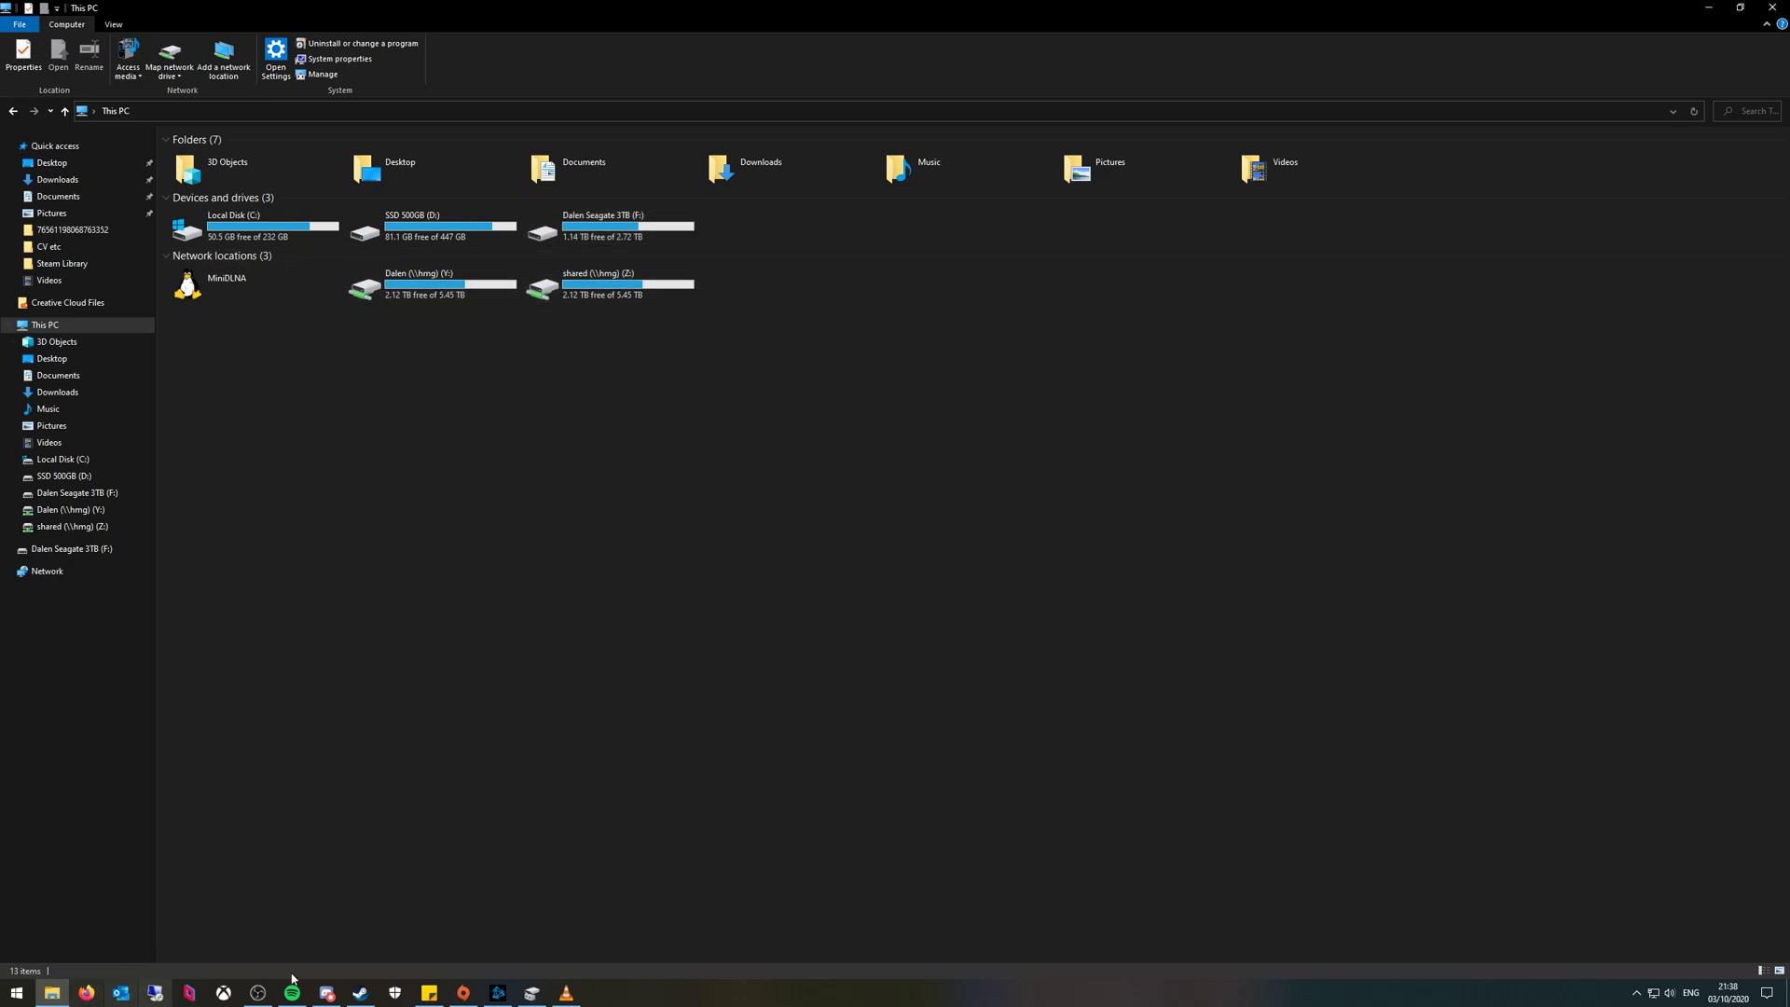
{"action": "left_click", "coordinate": [529, 994]}
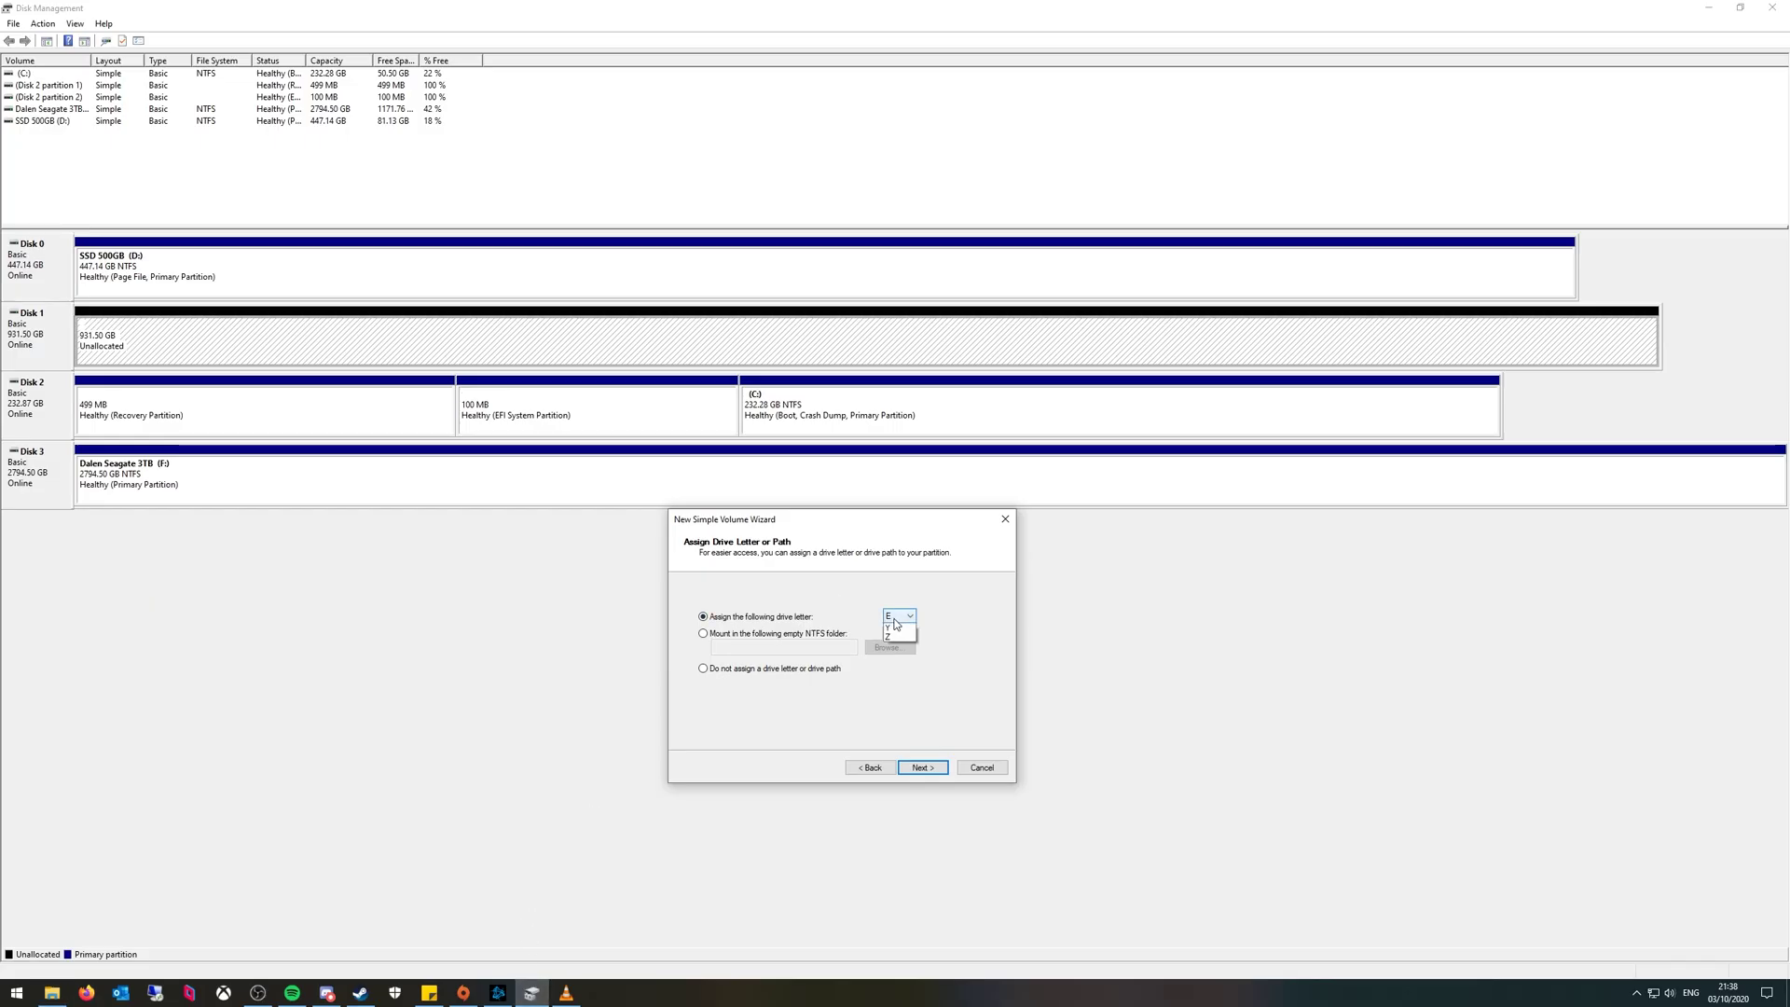
{"action": "left_click", "coordinate": [901, 616]}
{"action": "left_click", "coordinate": [909, 810]}
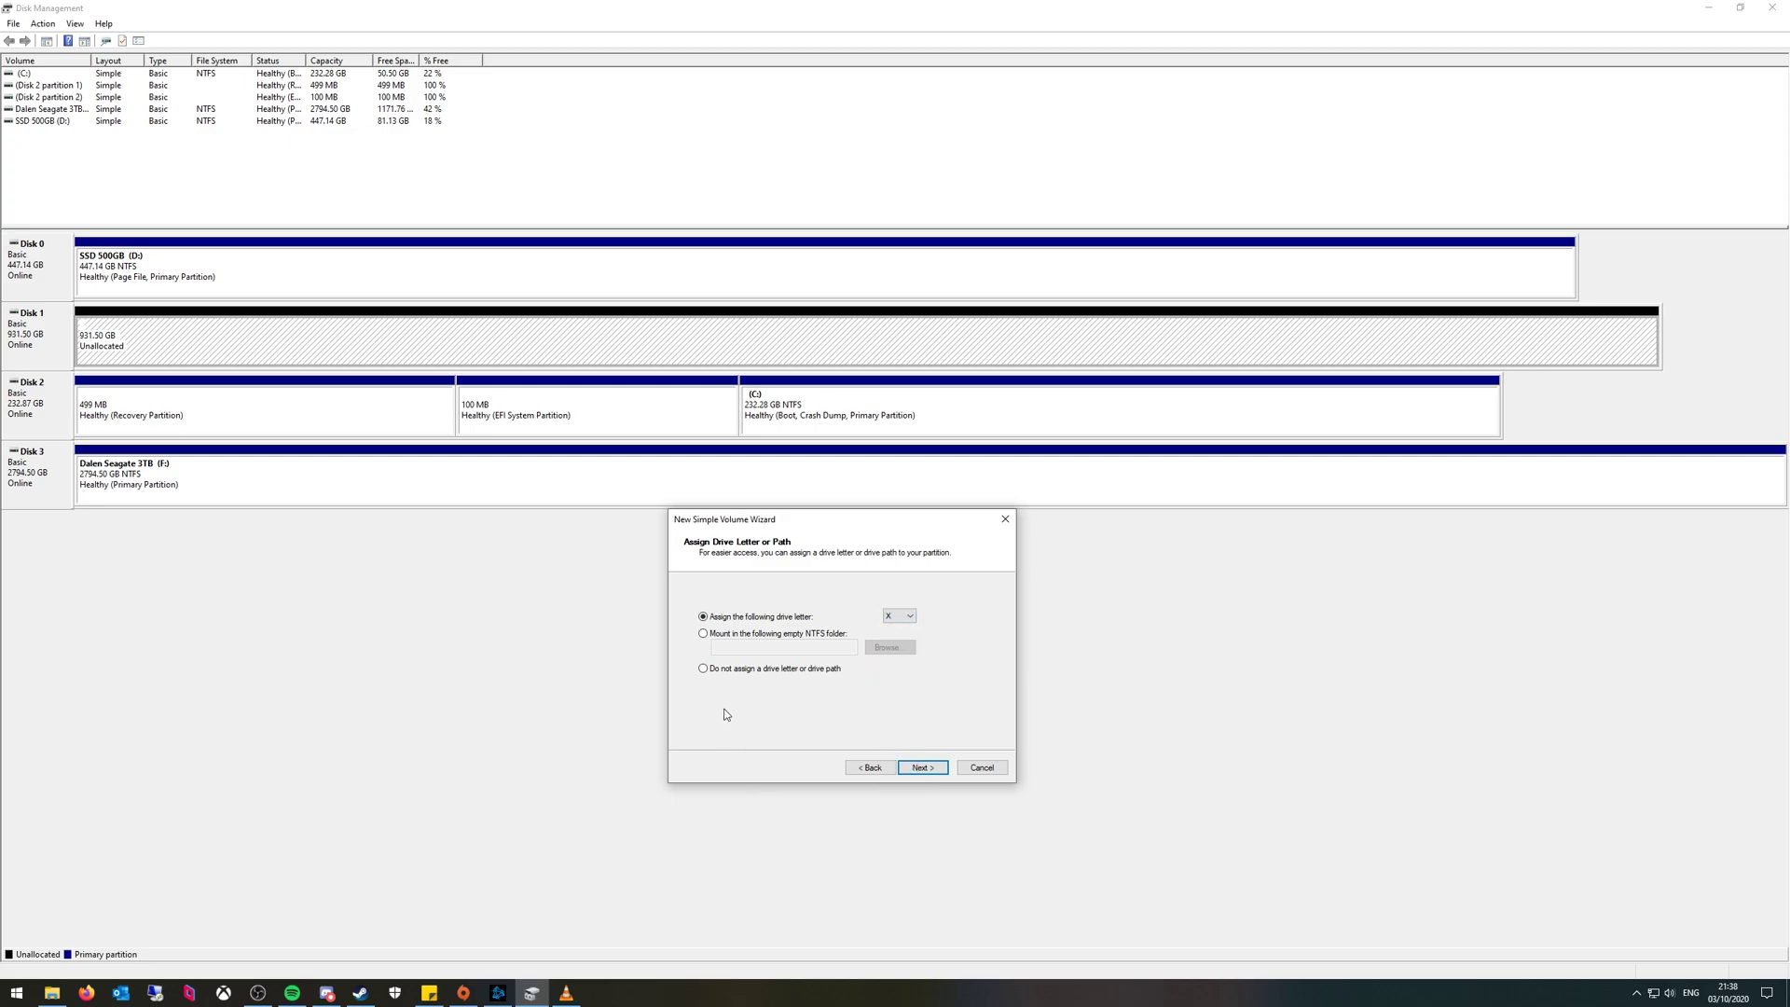
{"action": "left_click", "coordinate": [925, 769]}
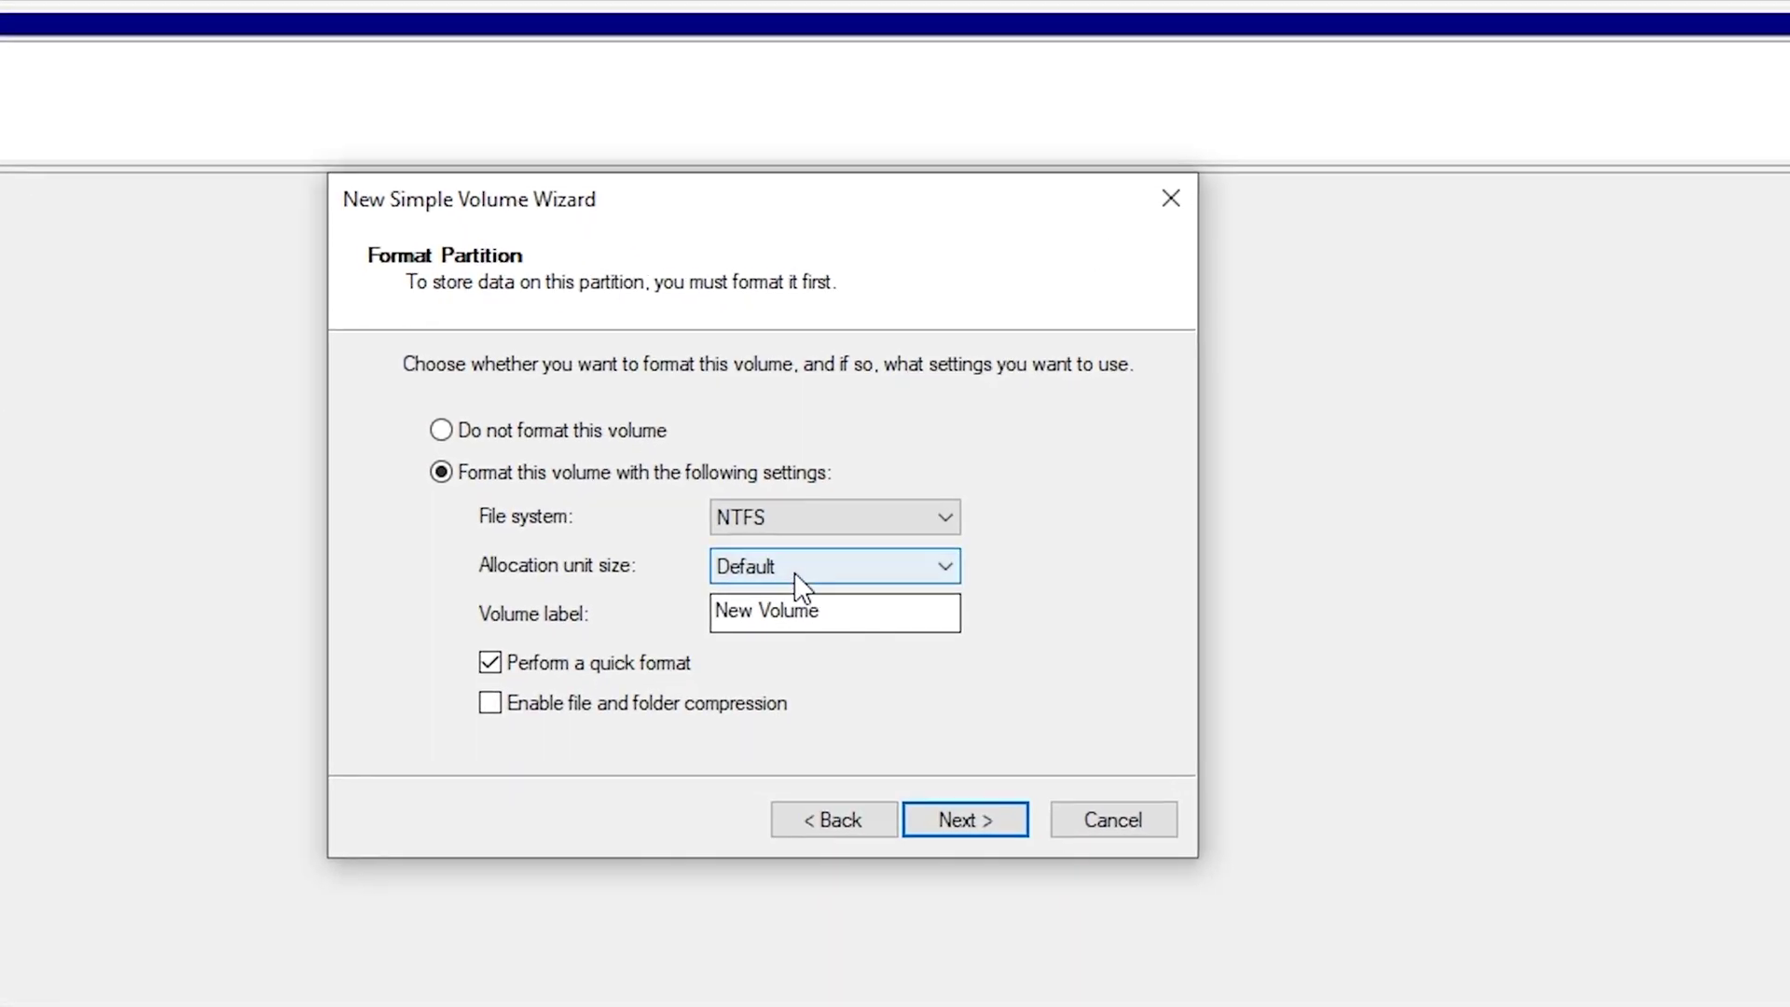
- Keep NTFS, rename the volume label to 'SSD 1TB', and continue to the summary
{"action": "left_click", "coordinate": [803, 514]}
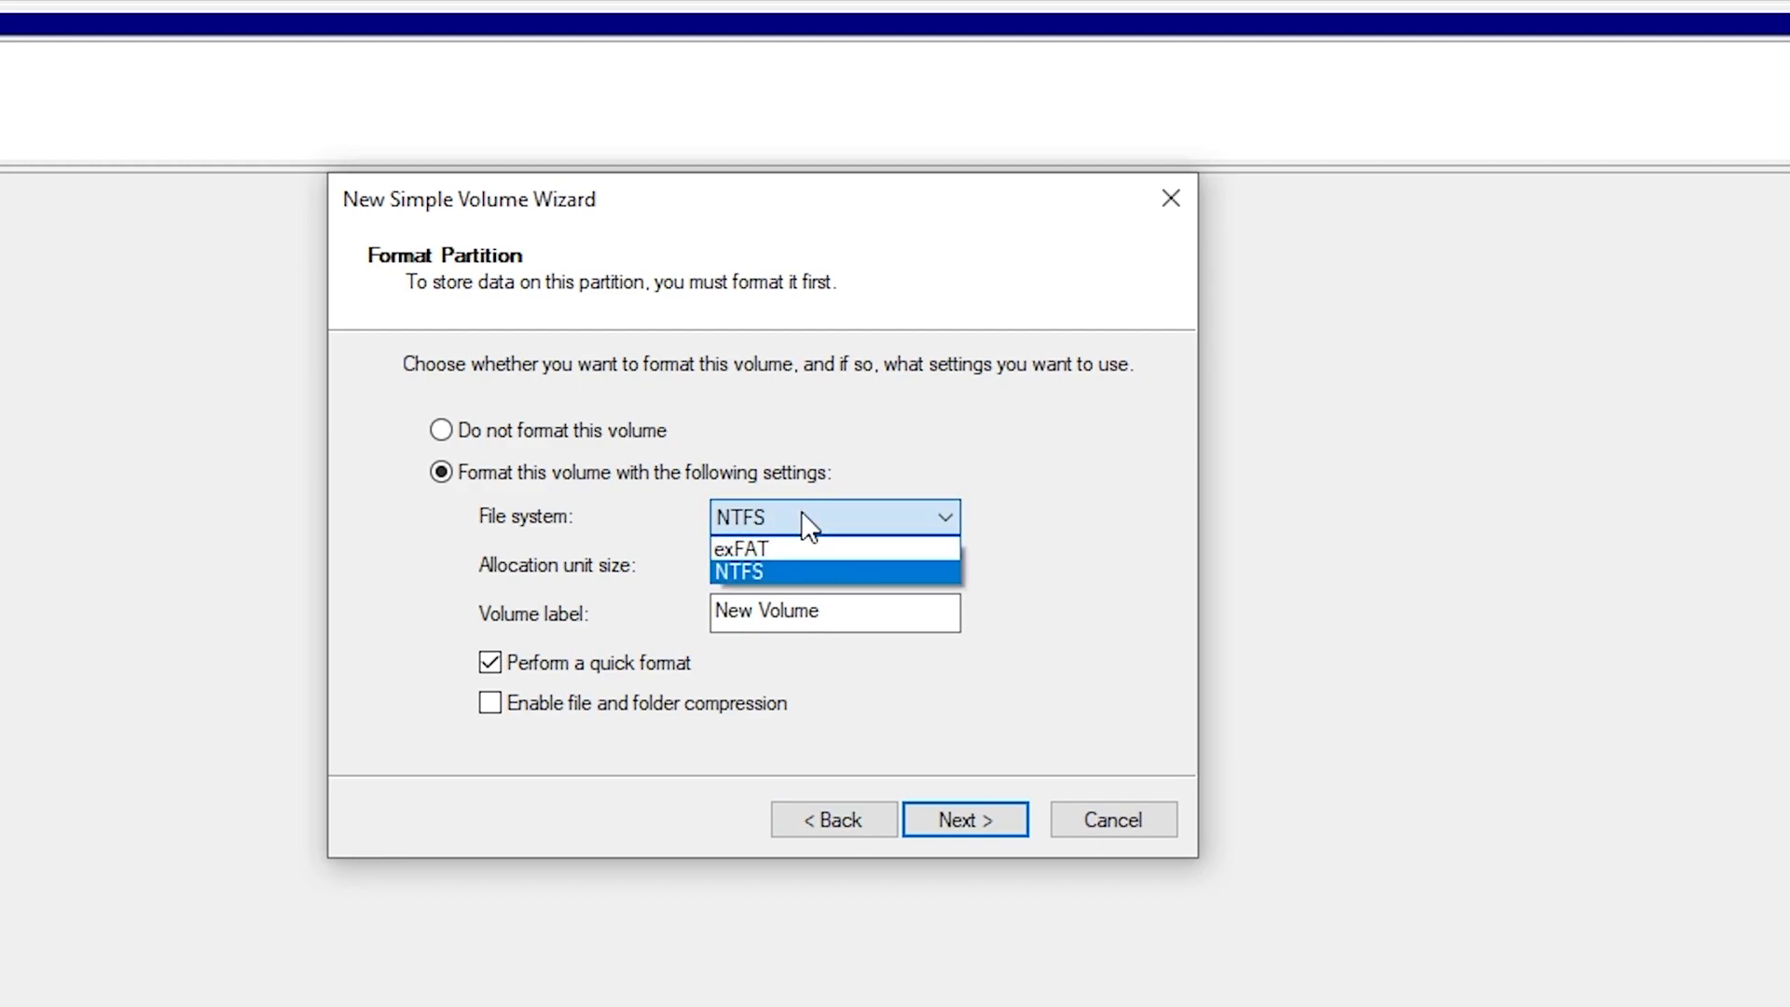
{"action": "left_click", "coordinate": [804, 528]}
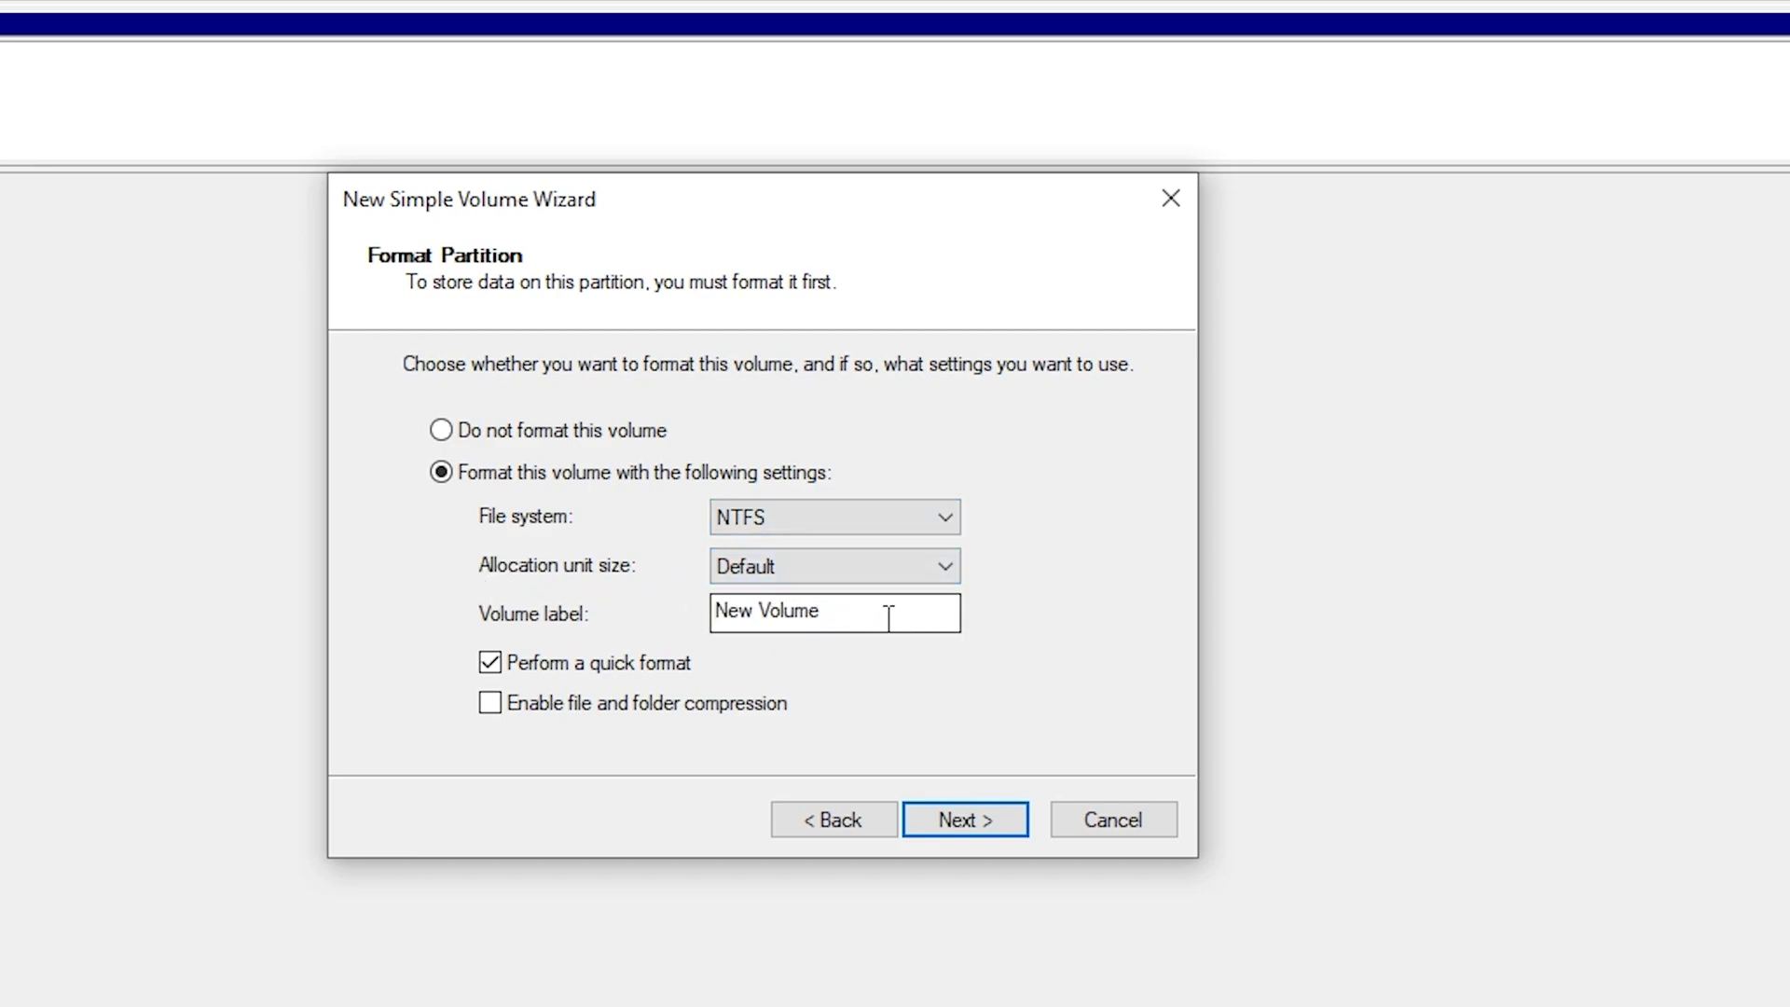
{"action": "left_click_drag", "start_coordinate": [887, 615], "coordinate": [595, 616]}
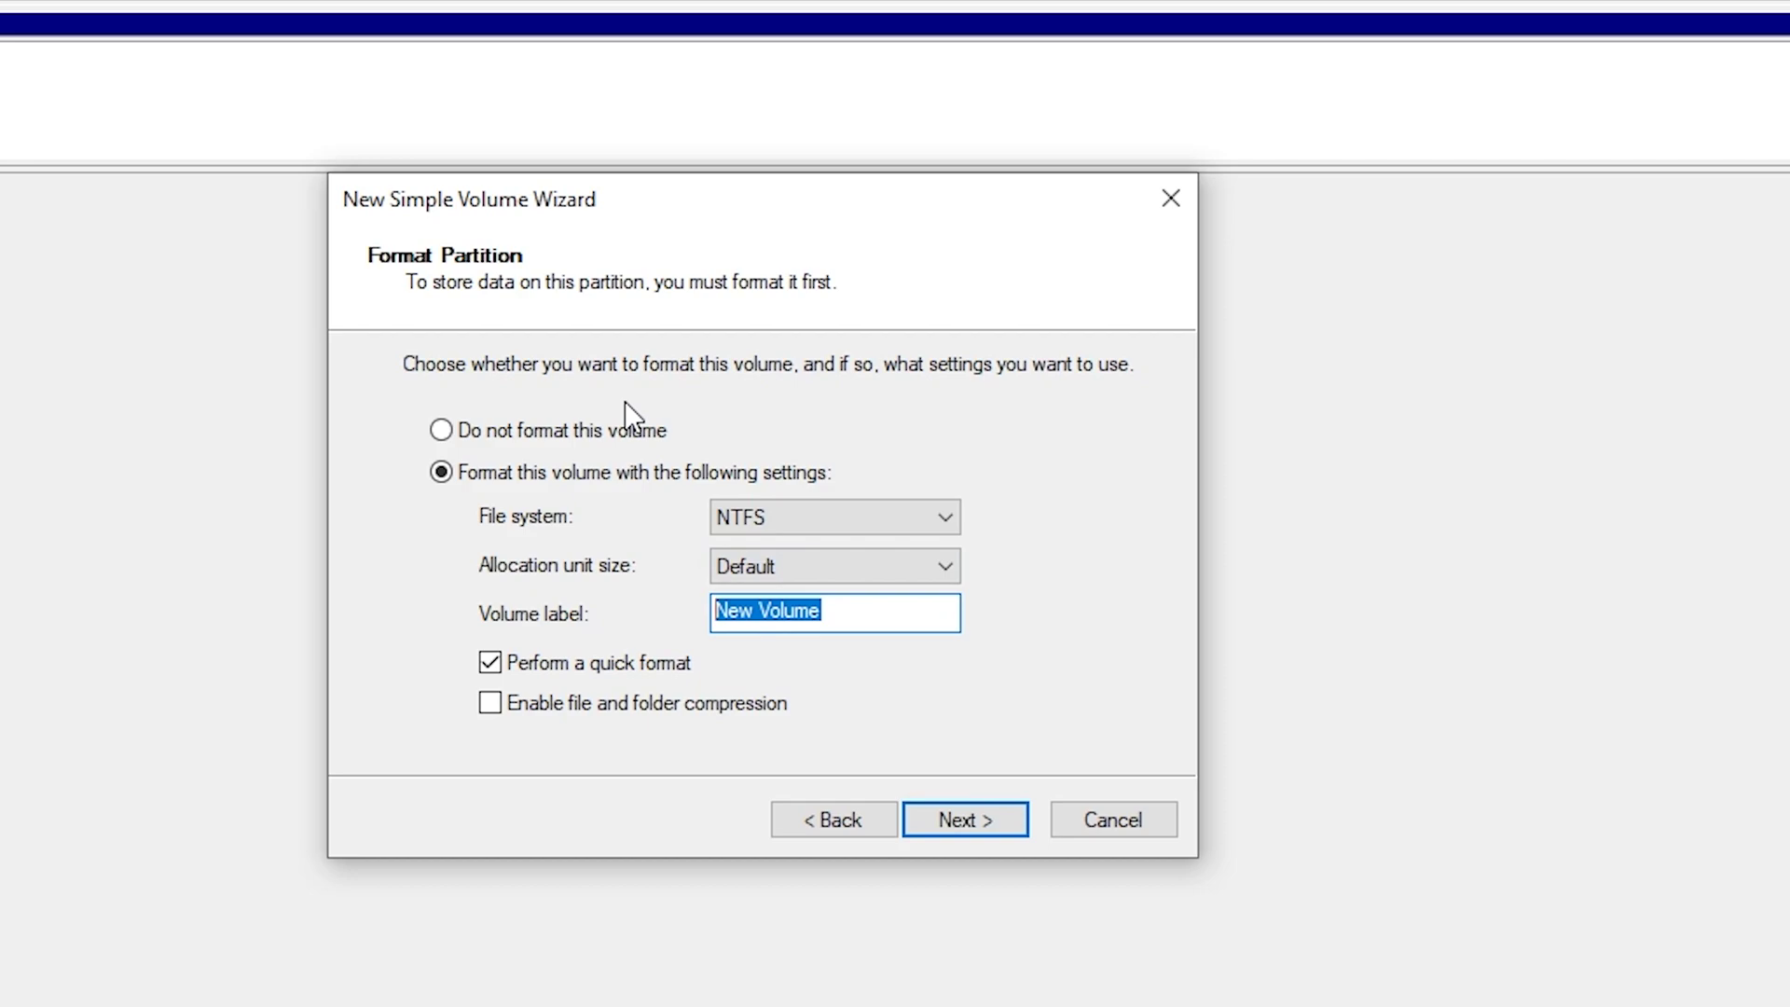
{"action": "type", "text": "SSD 1TB"}
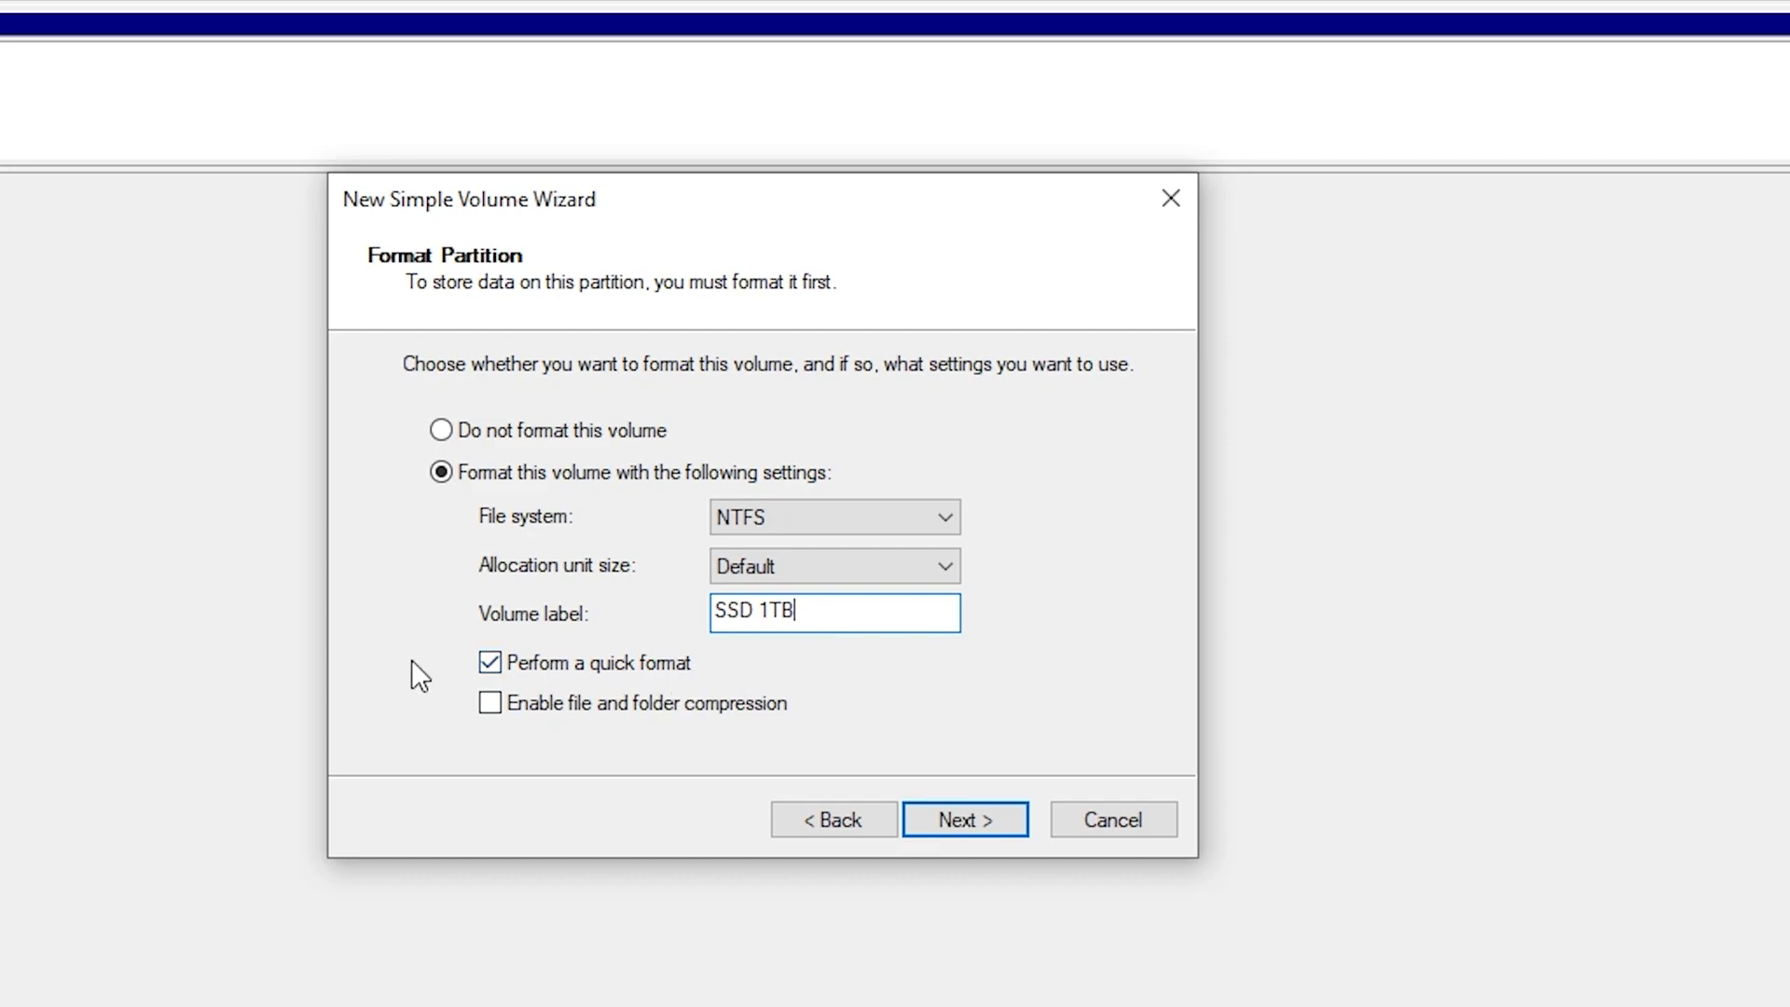
{"action": "left_click", "coordinate": [966, 818]}
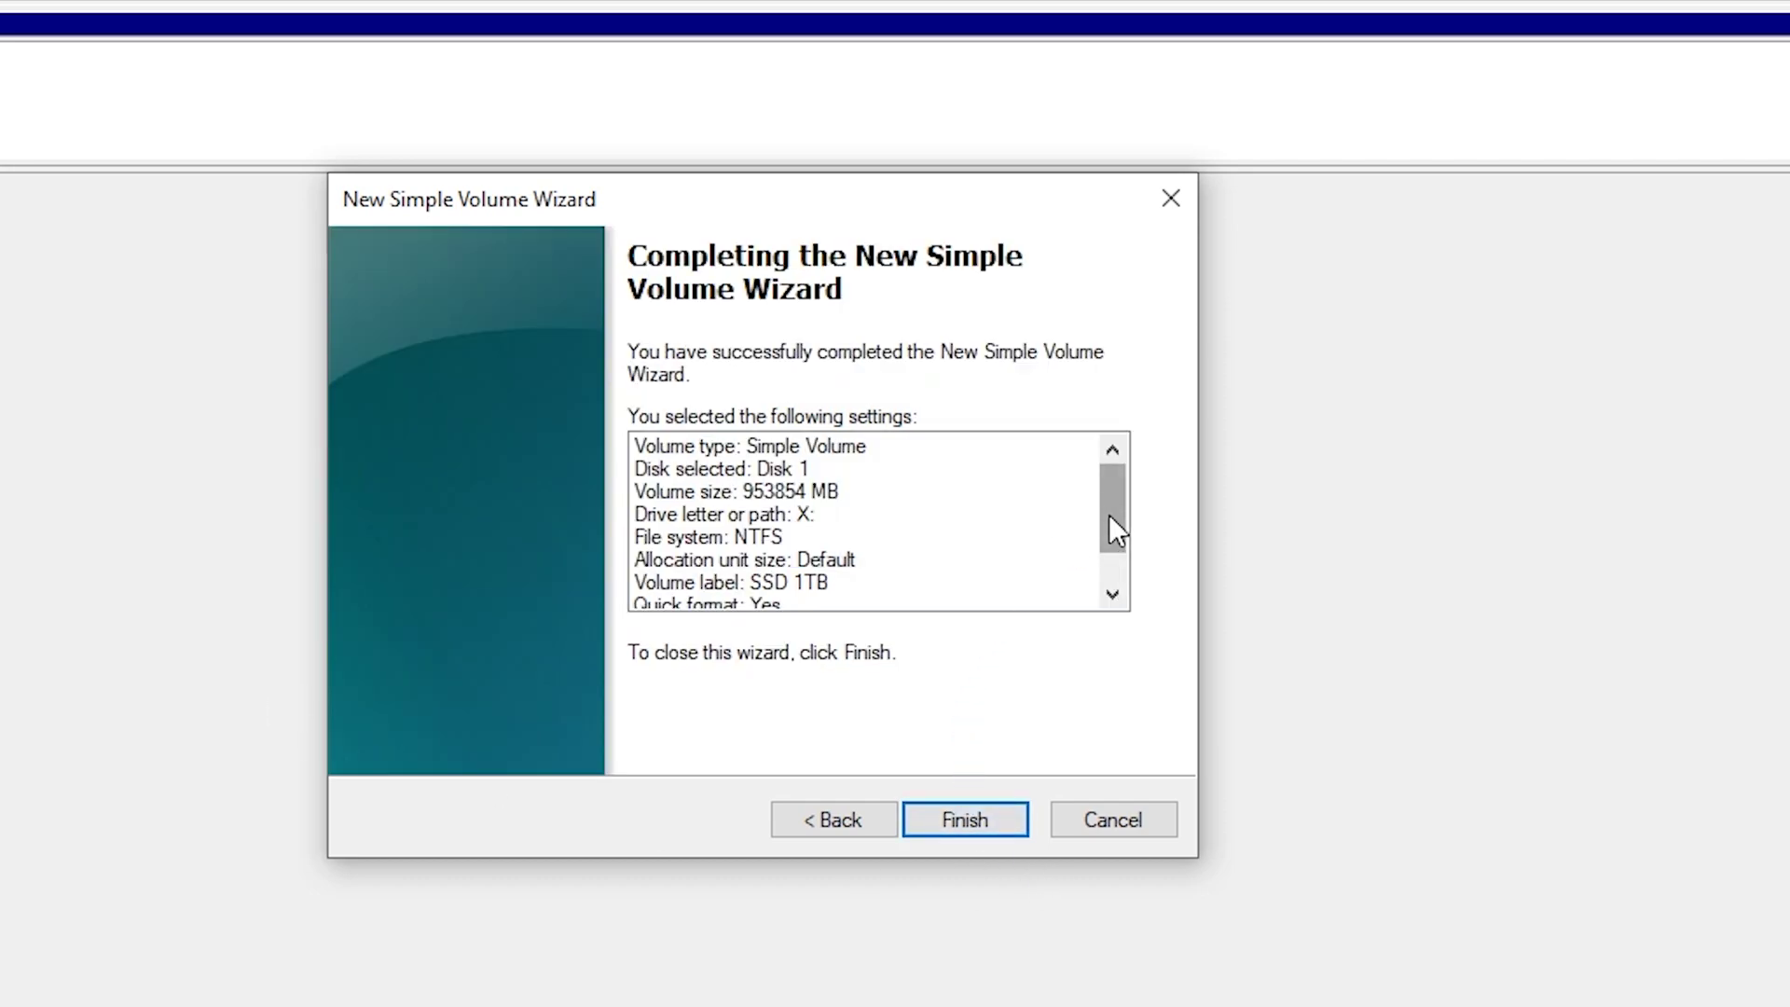
- Finish the wizard to create the 931.50 GB NTFS volume SSD 1TB (X:)
{"action": "mouse_move", "coordinate": [1107, 516]}
{"action": "left_mouse_down"}
{"action": "mouse_move", "coordinate": [1107, 556]}
{"action": "mouse_move", "coordinate": [1130, 503]}
{"action": "mouse_move", "coordinate": [1110, 563]}
{"action": "mouse_move", "coordinate": [1110, 513]}
{"action": "left_mouse_up"}
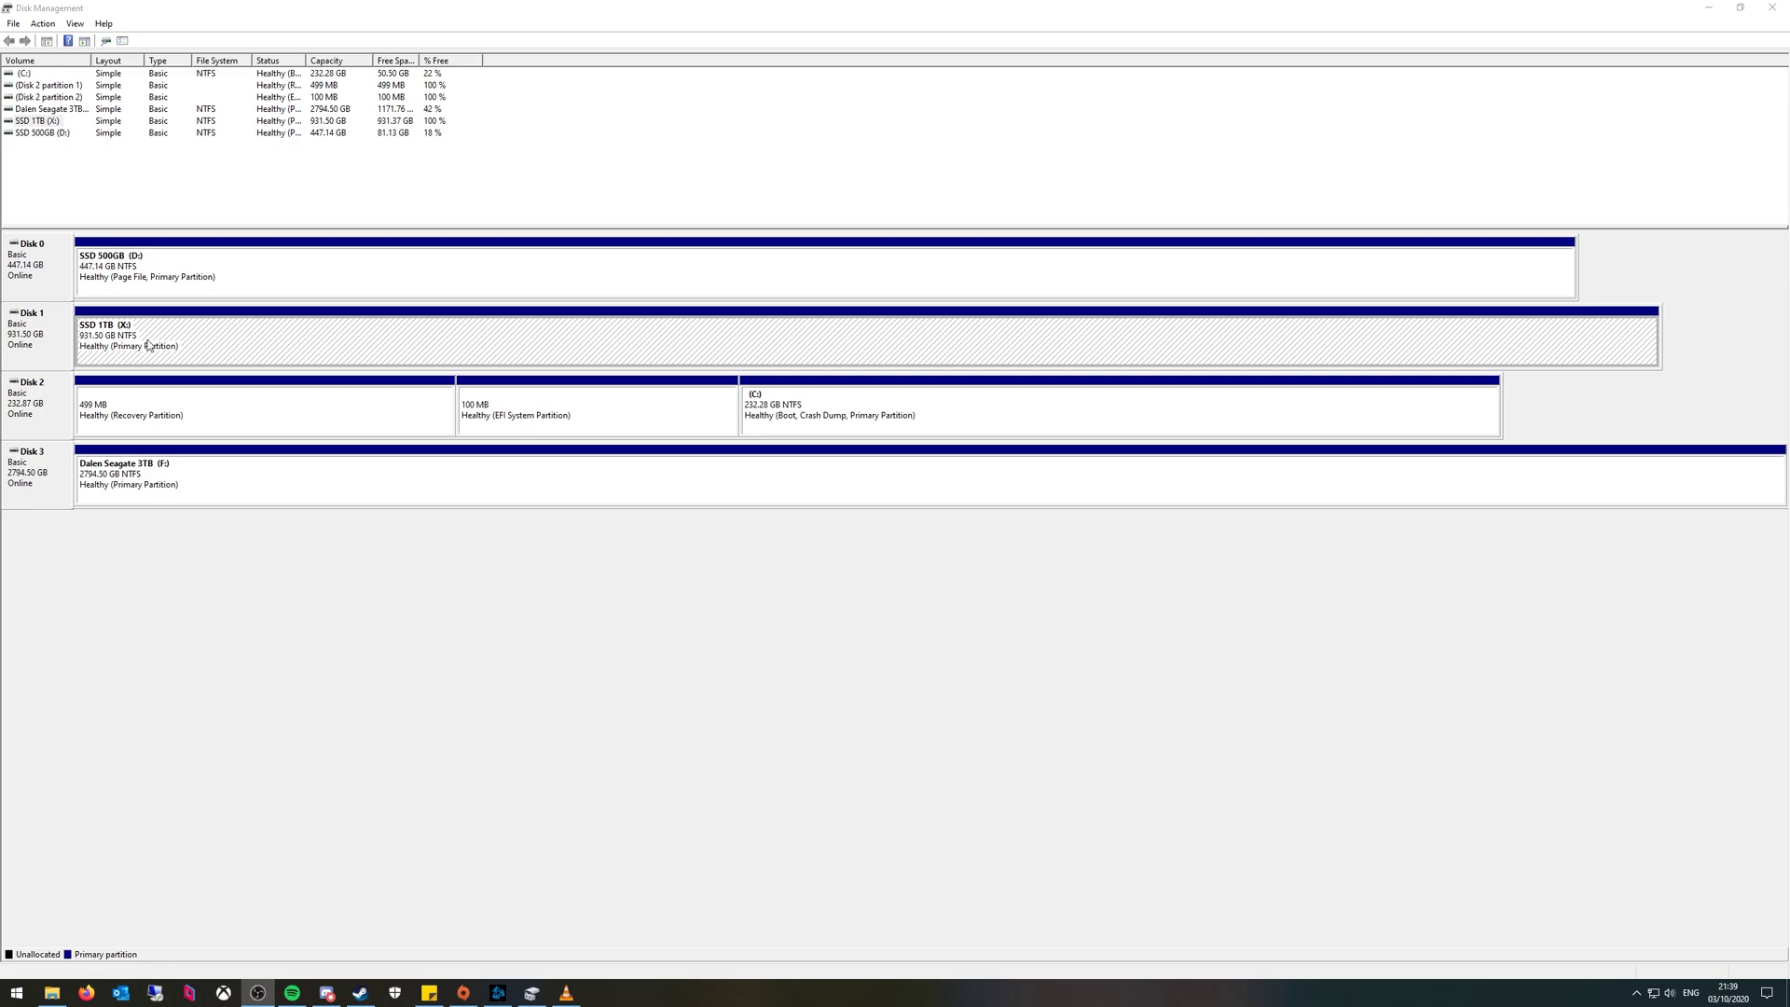
- Maximize File Explorer, open the empty SSD 1TB (X:) drive, and return to This PC
{"action": "left_click", "coordinate": [53, 993]}
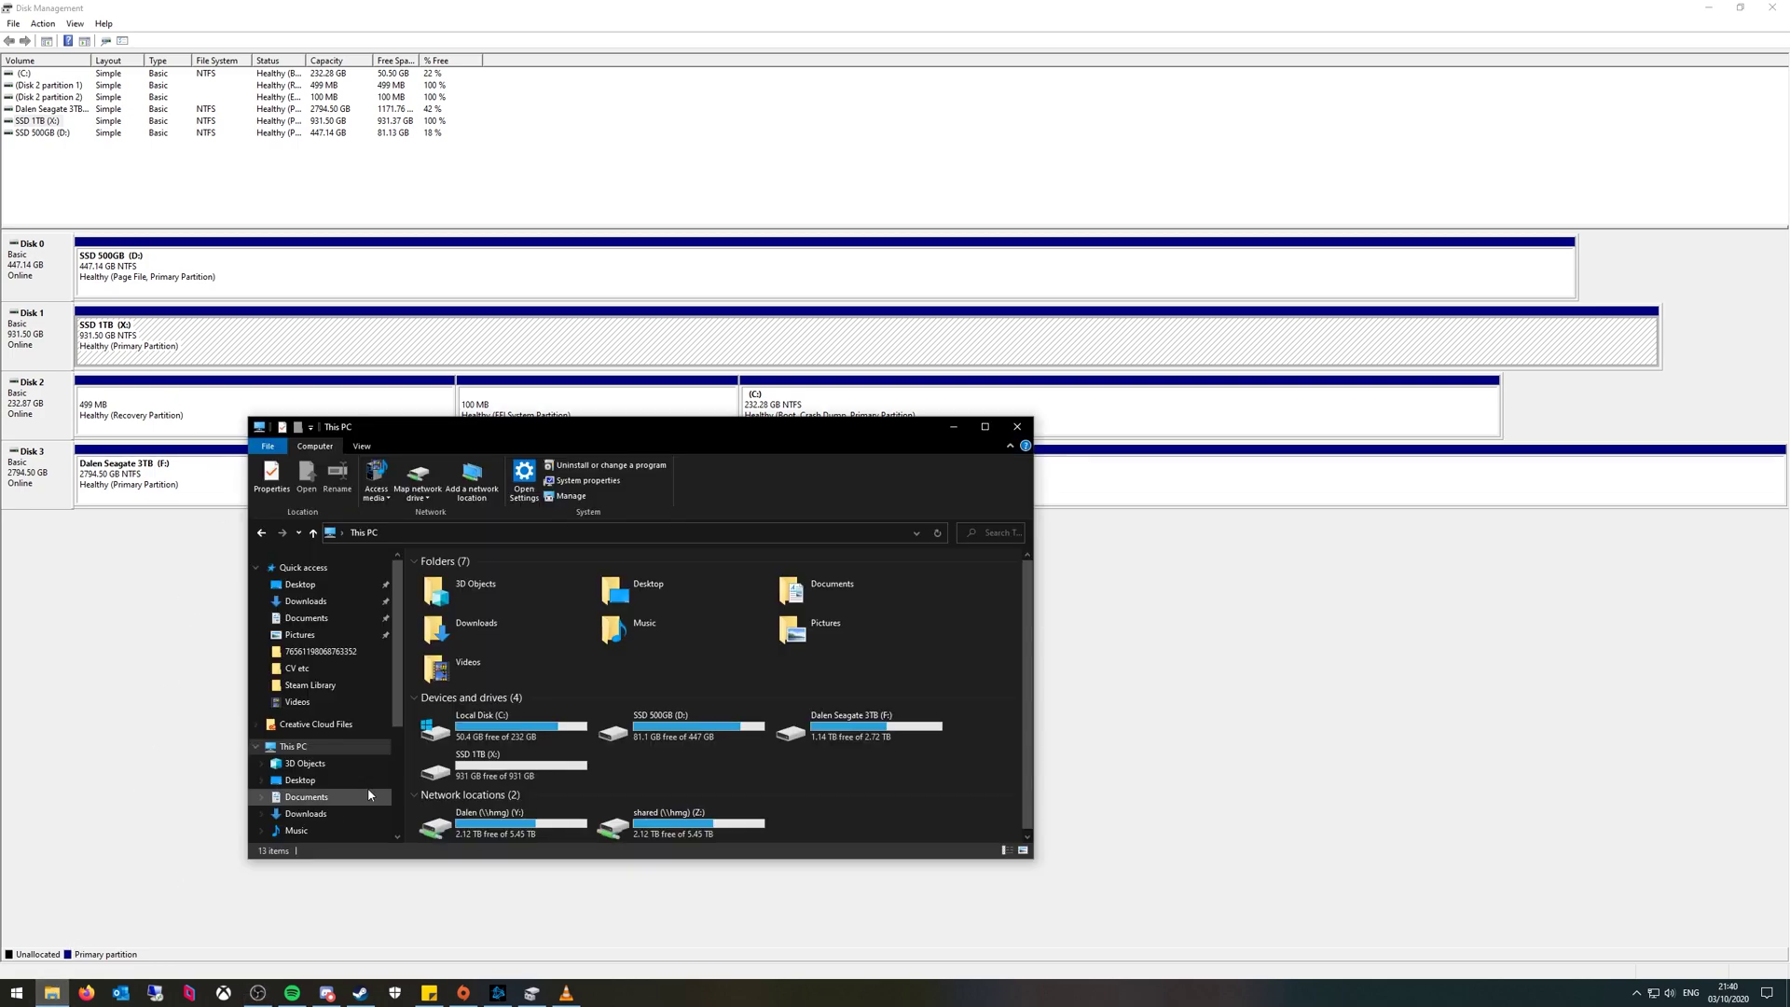
{"action": "left_click", "coordinate": [446, 772]}
{"action": "double_click", "coordinate": [732, 440]}
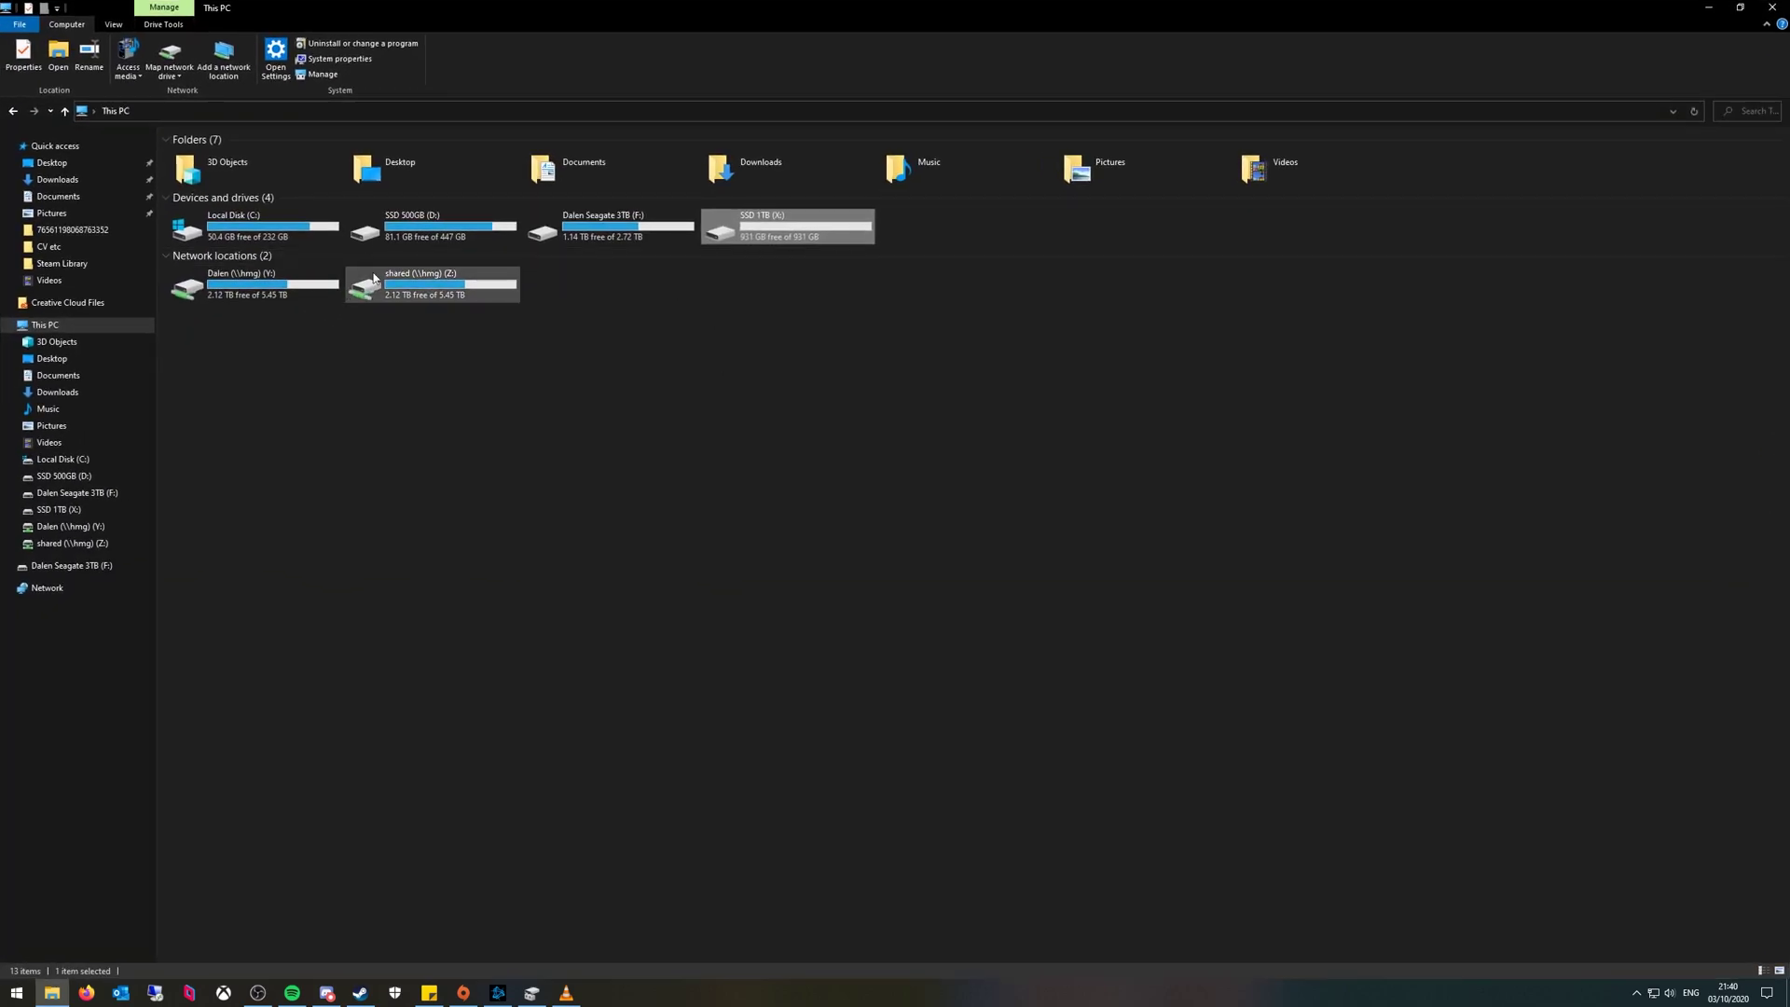
{"action": "double_click", "coordinate": [811, 232]}
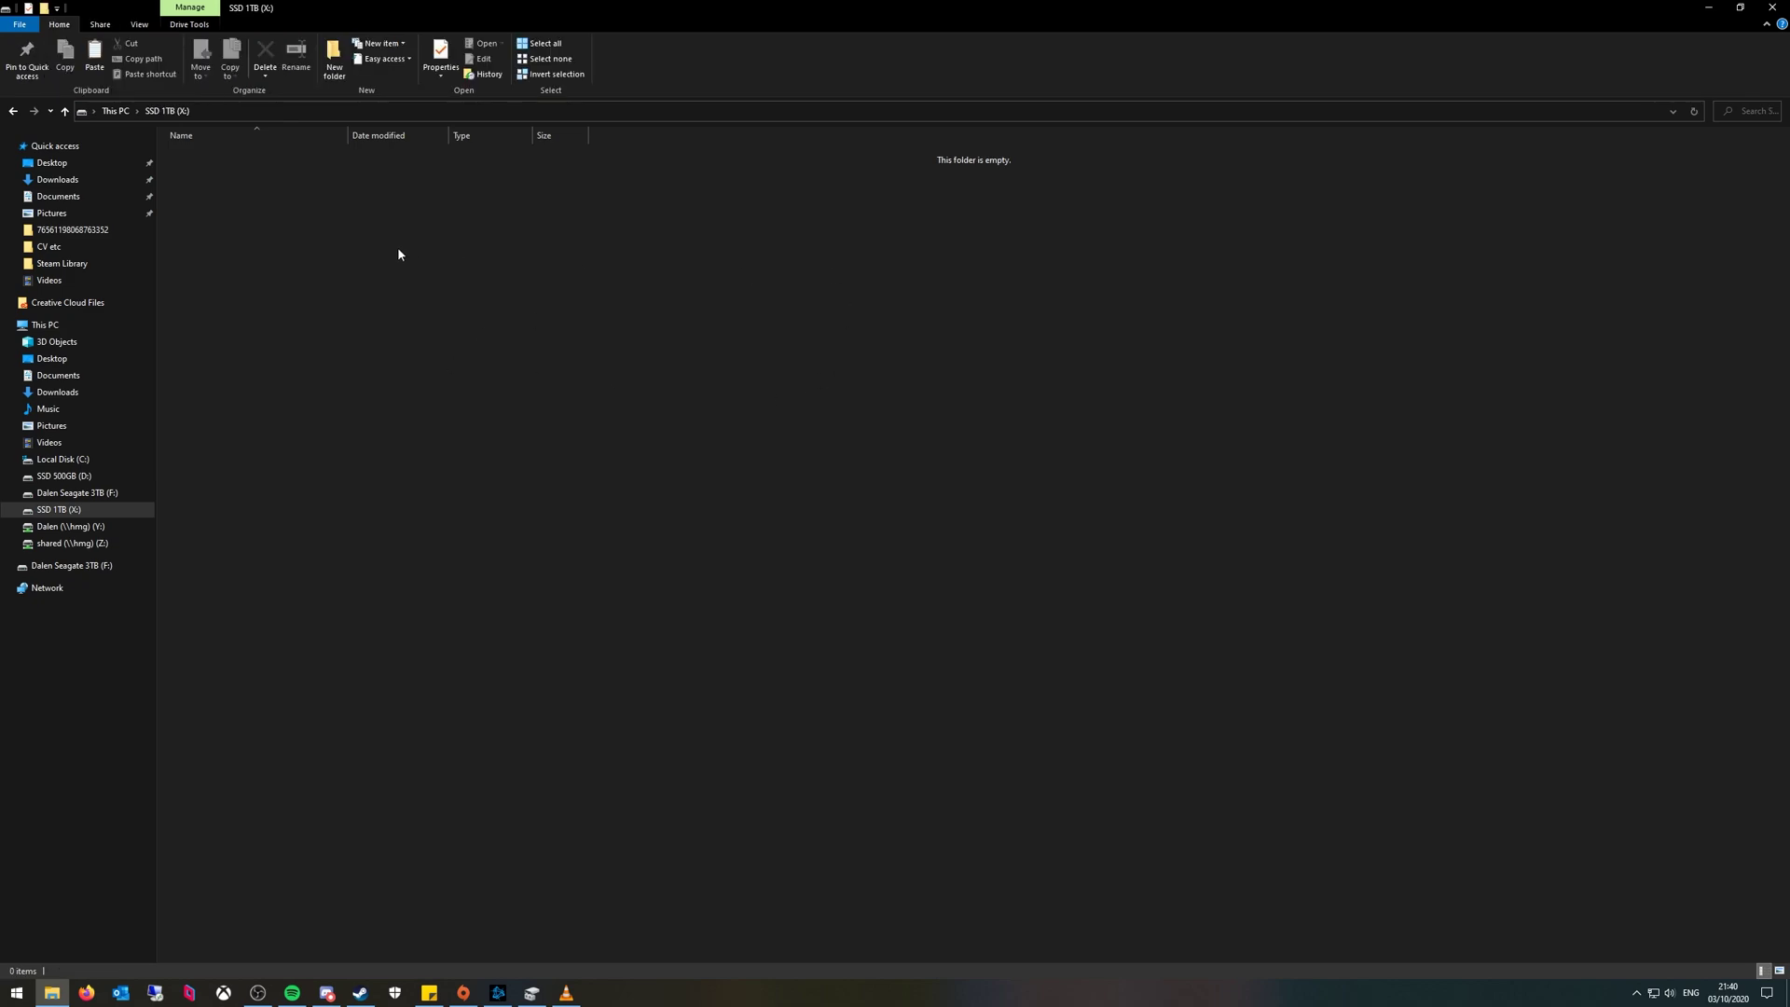
{"action": "left_click", "coordinate": [116, 111]}
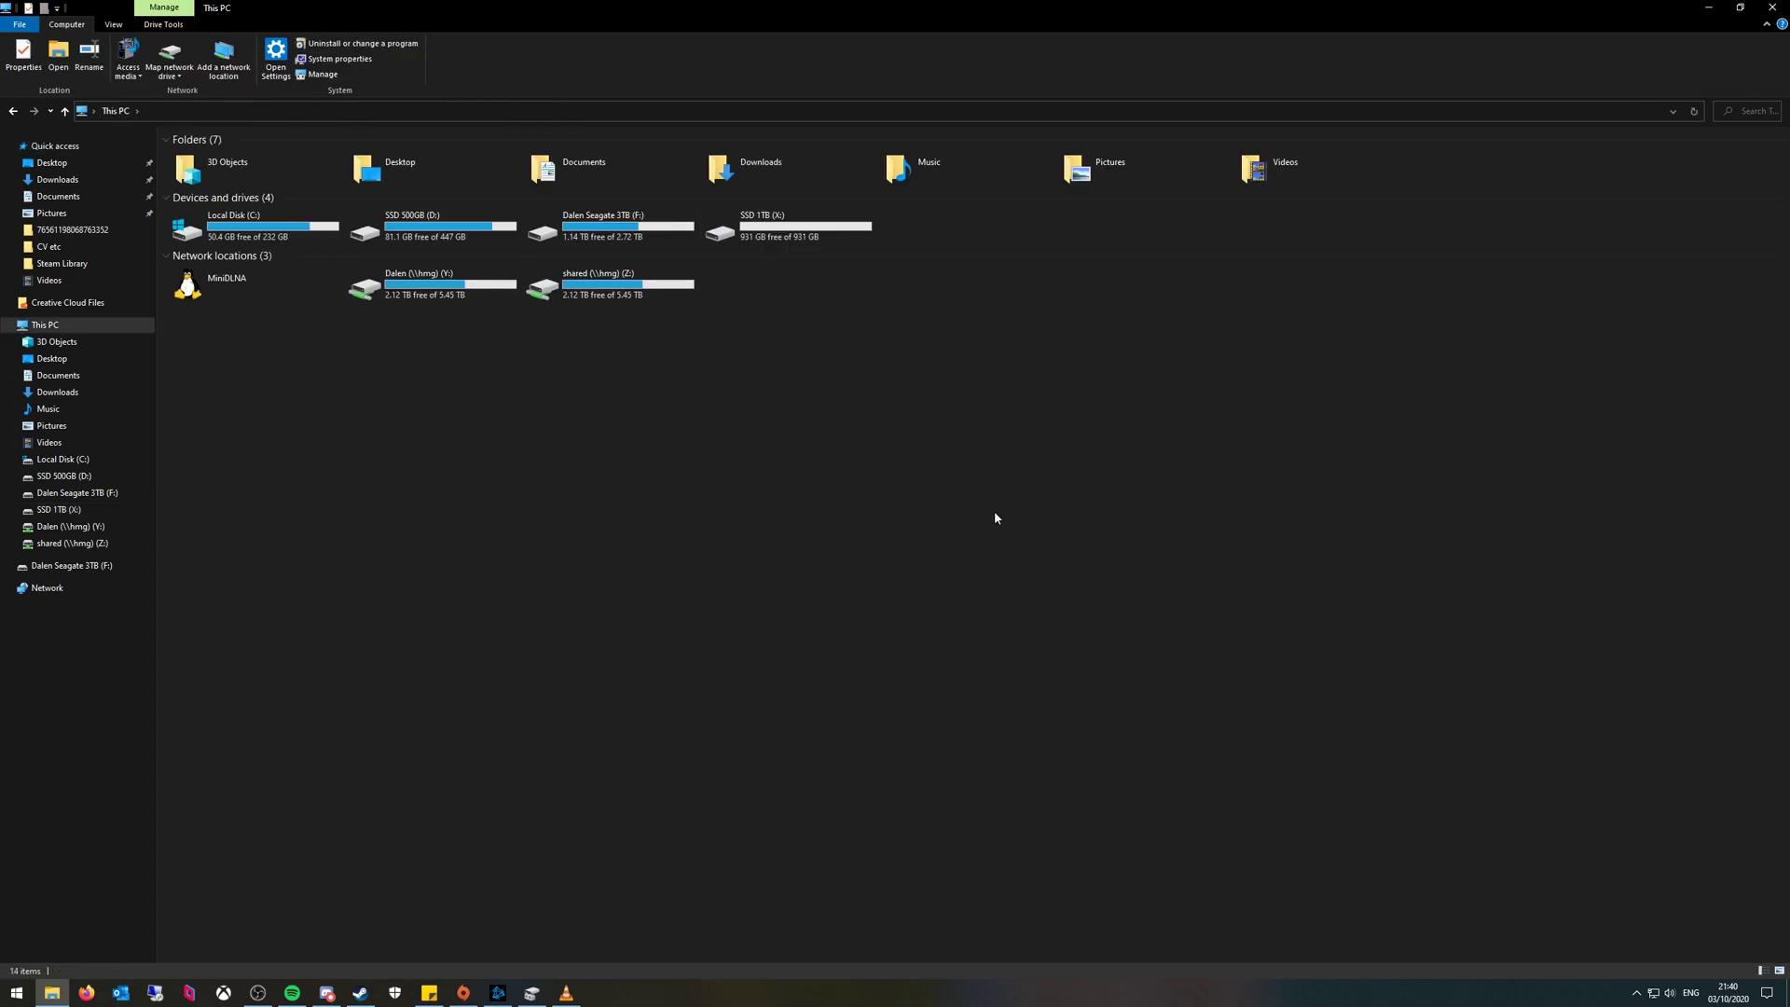